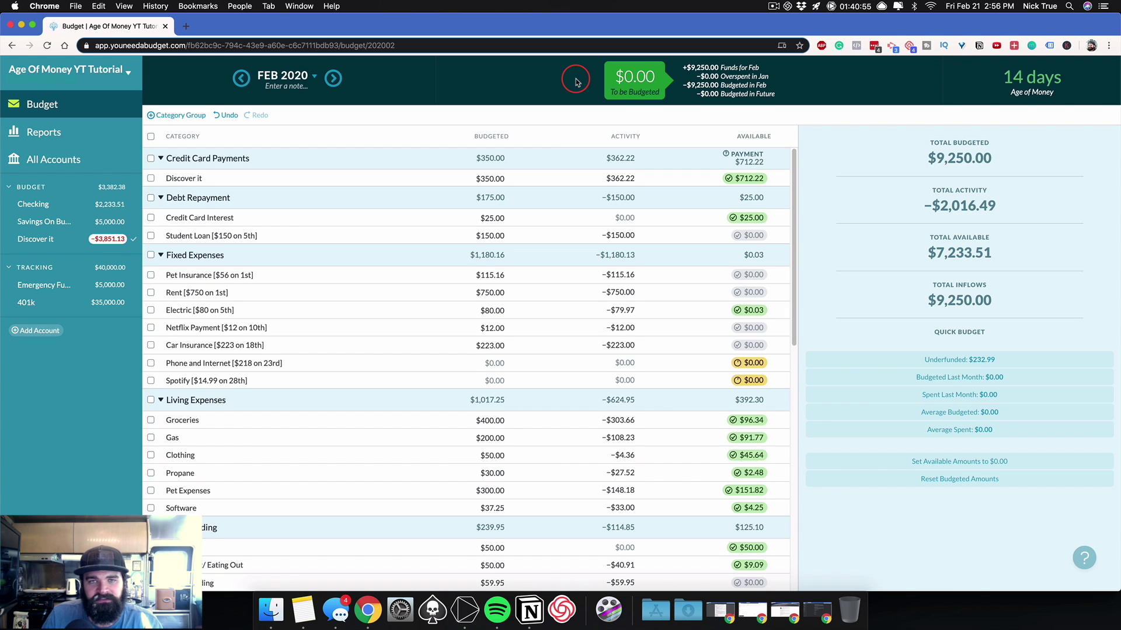
# Step: Advance the budget from FEB 2020 to the empty March 2020 month
pyautogui.click(334, 80)
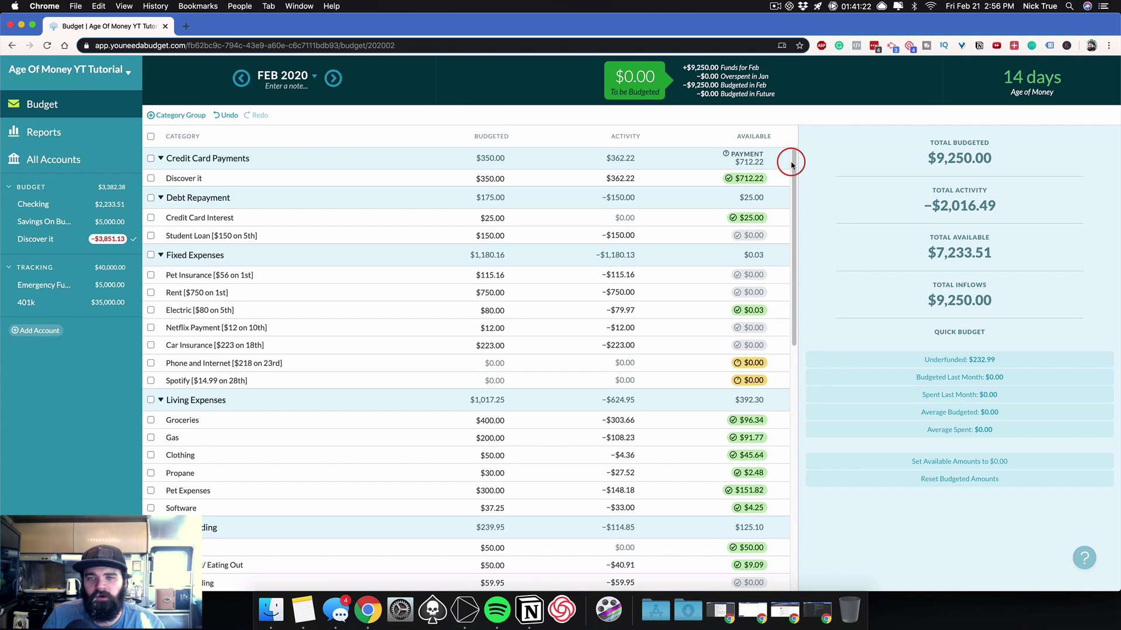
# Step: Scroll down through February 2020's categories and select Spotify's budgeted amount
pyautogui.moveTo(792, 156); pyautogui.dragTo(788, 133)
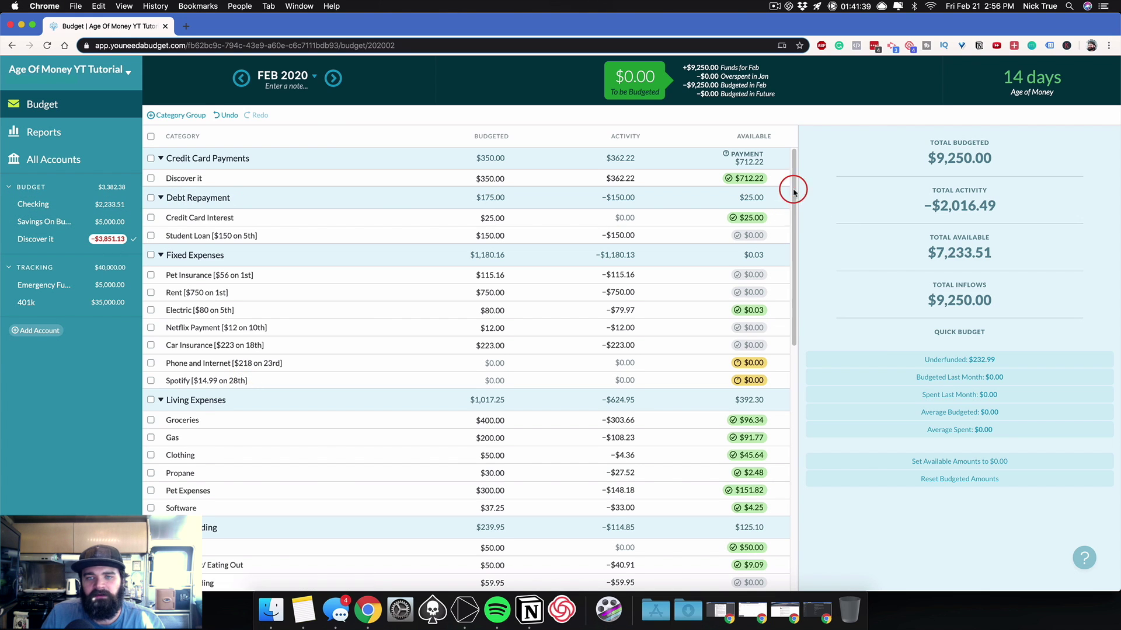
pyautogui.moveTo(792, 183); pyautogui.dragTo(783, 127)
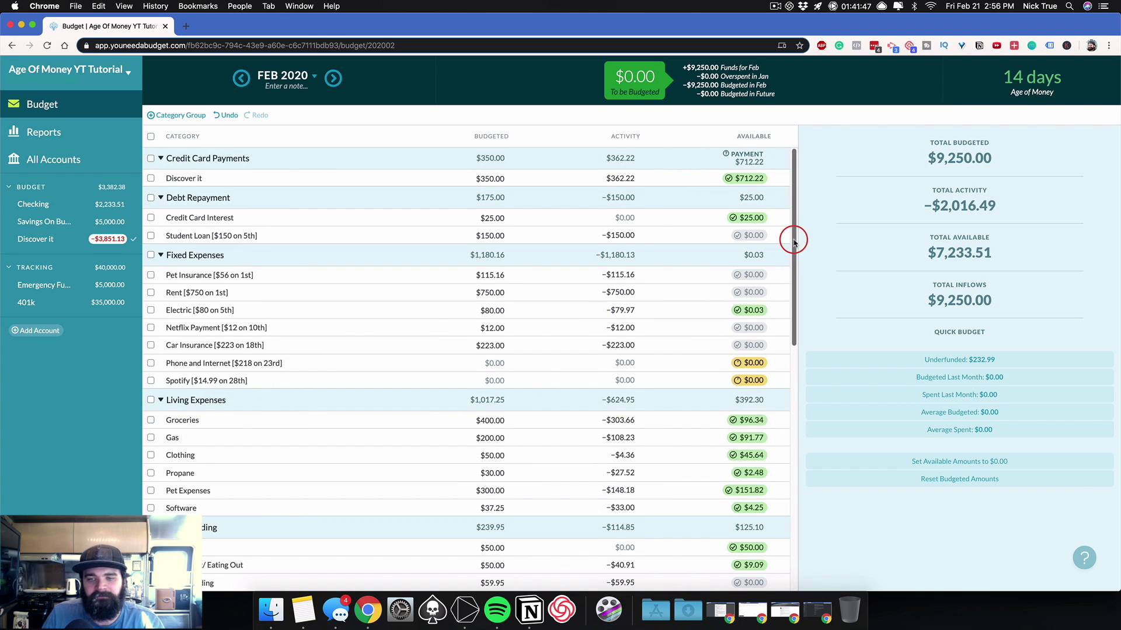
pyautogui.moveTo(791, 237); pyautogui.dragTo(791, 300)
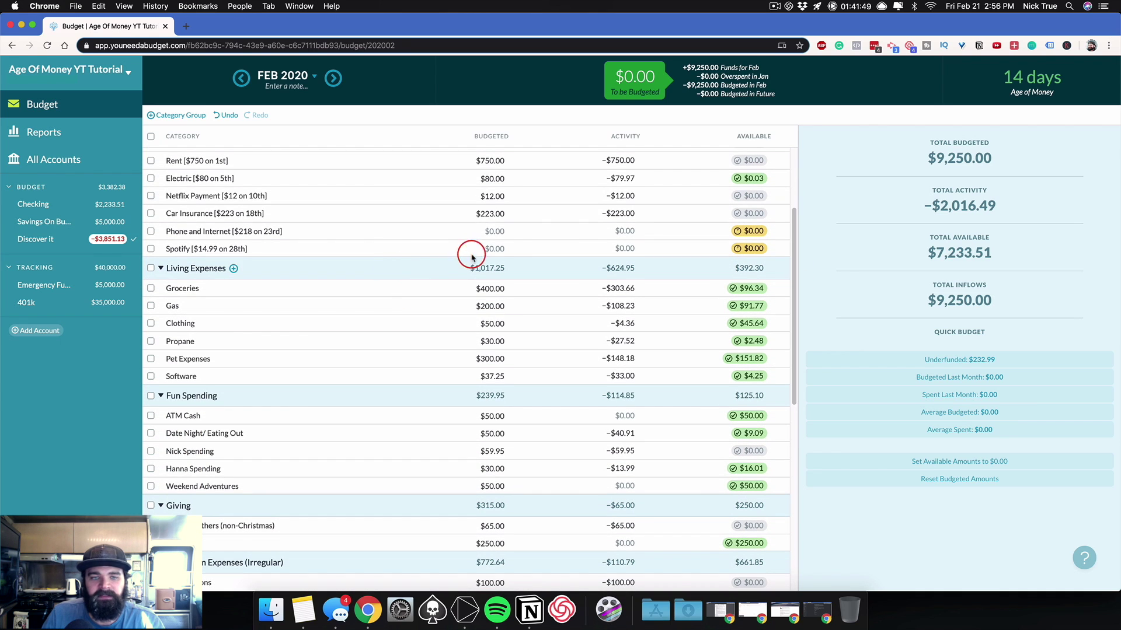
pyautogui.click(485, 248)
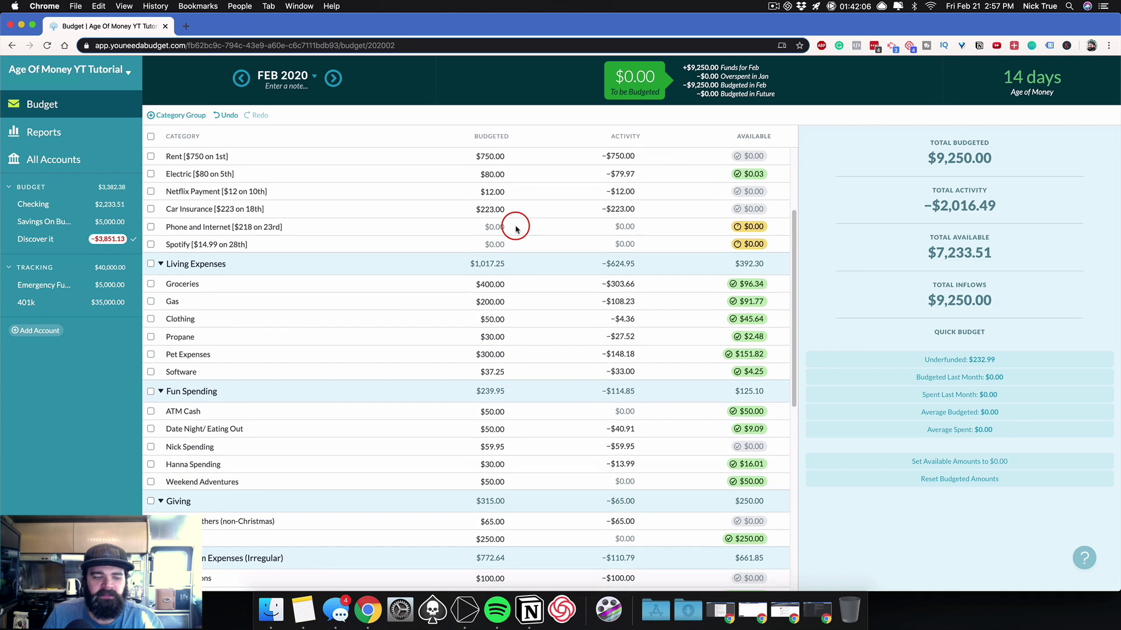
# Step: Move $218 out of Auto Maintenance's $497.64 into Phone and Internet
pyautogui.scroll(-3, 513, 220)
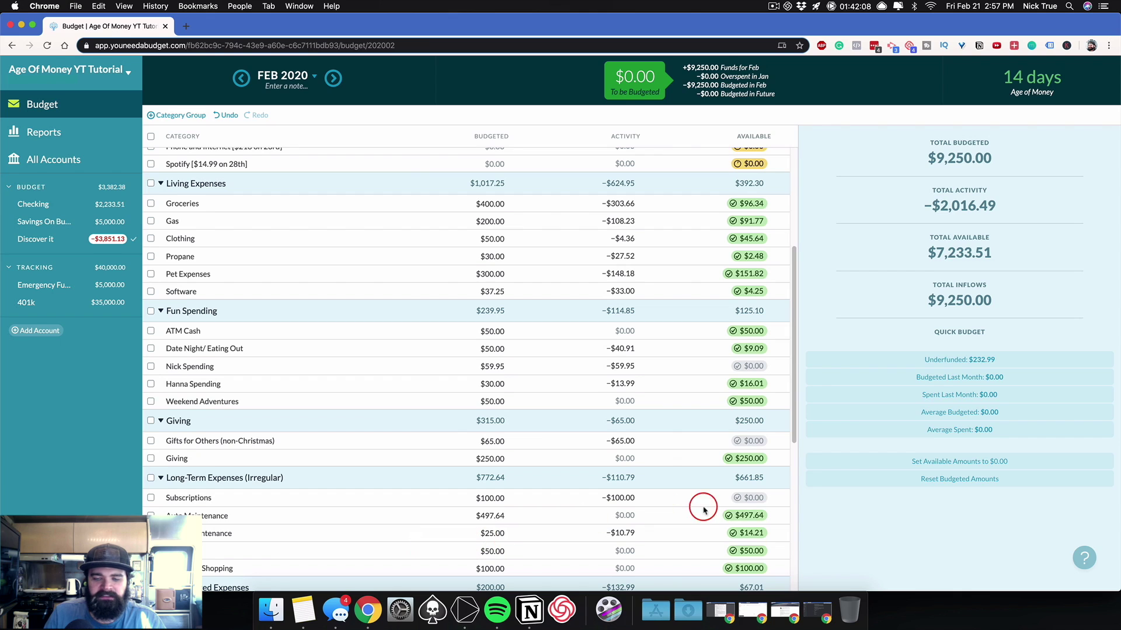
pyautogui.click(737, 516)
pyautogui.write('2')
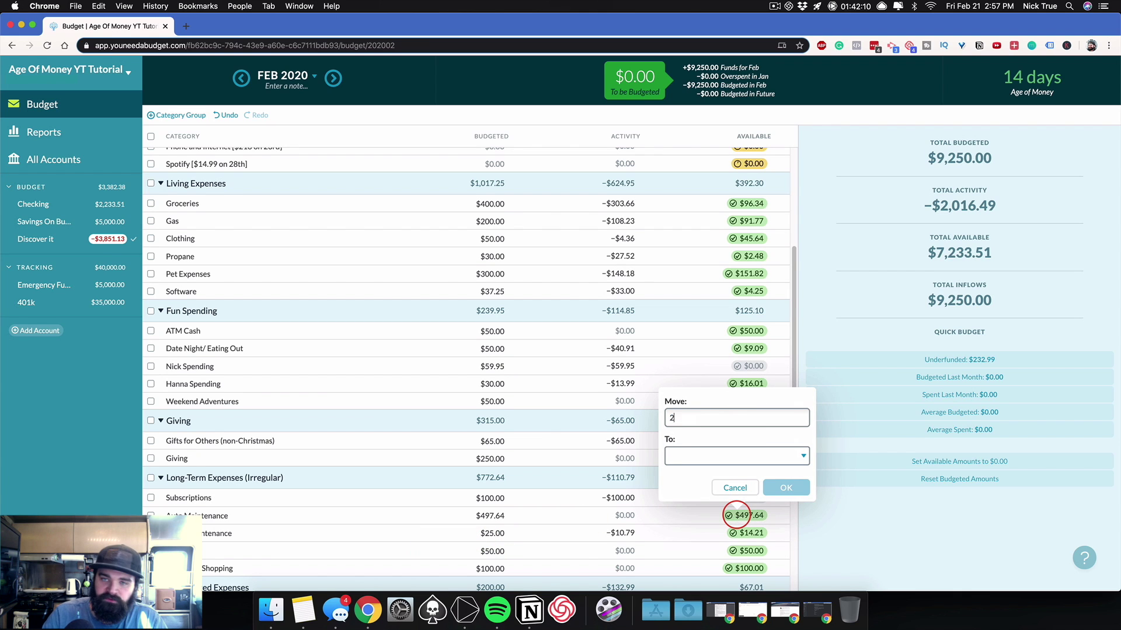
pyautogui.write('18')
pyautogui.press('Tab')
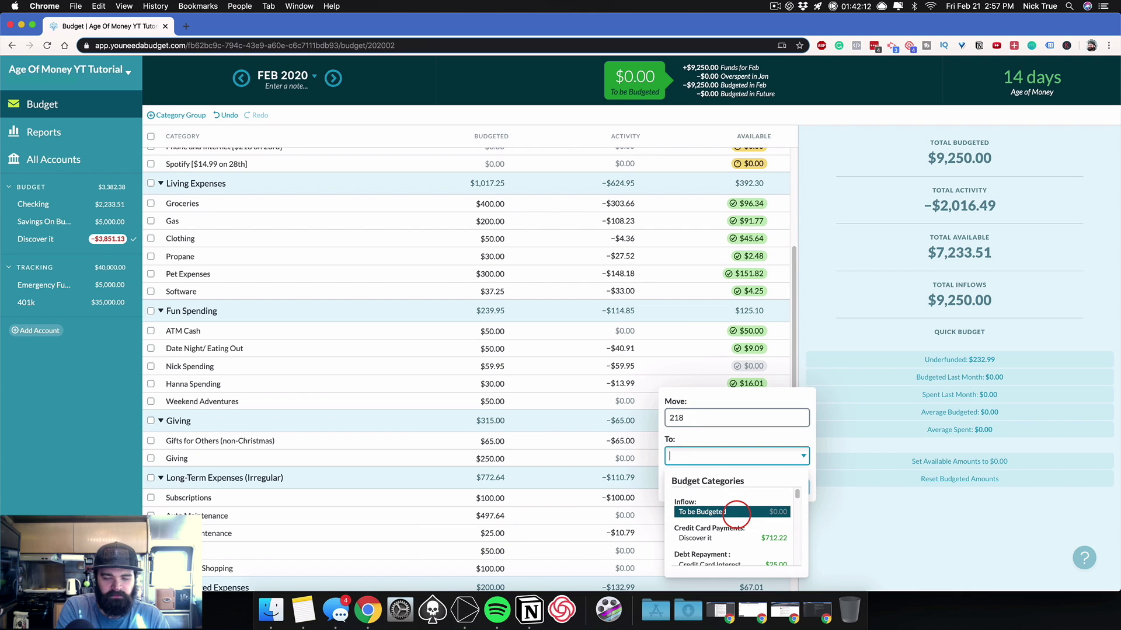
pyautogui.write('phon')
pyautogui.press('Return')
pyautogui.press('Return')
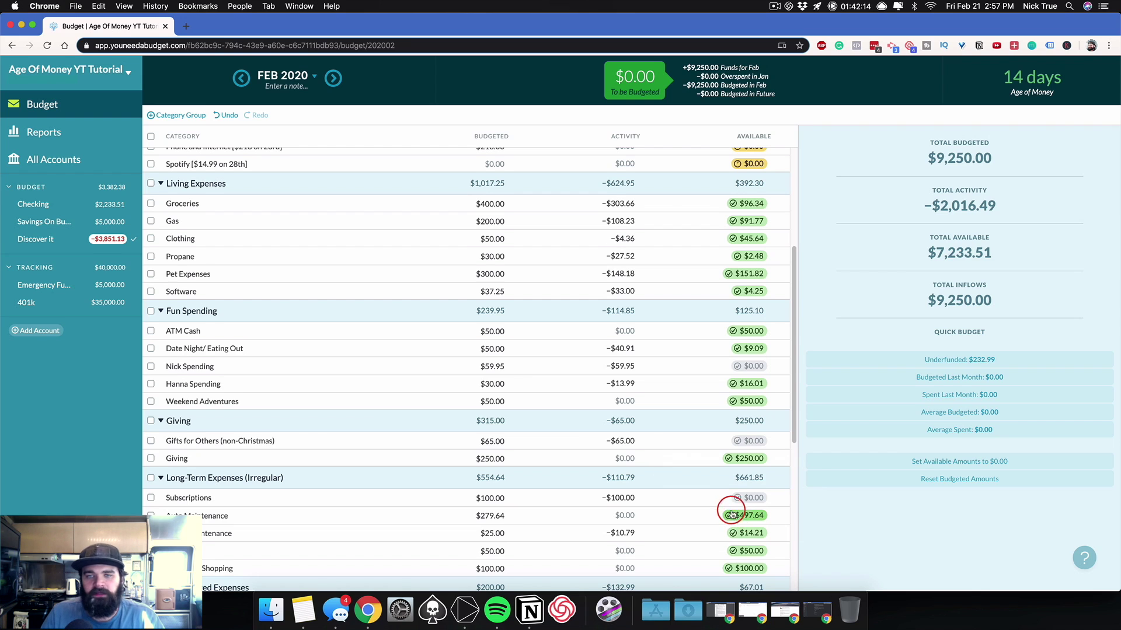
pyautogui.scroll(2, 731, 514)
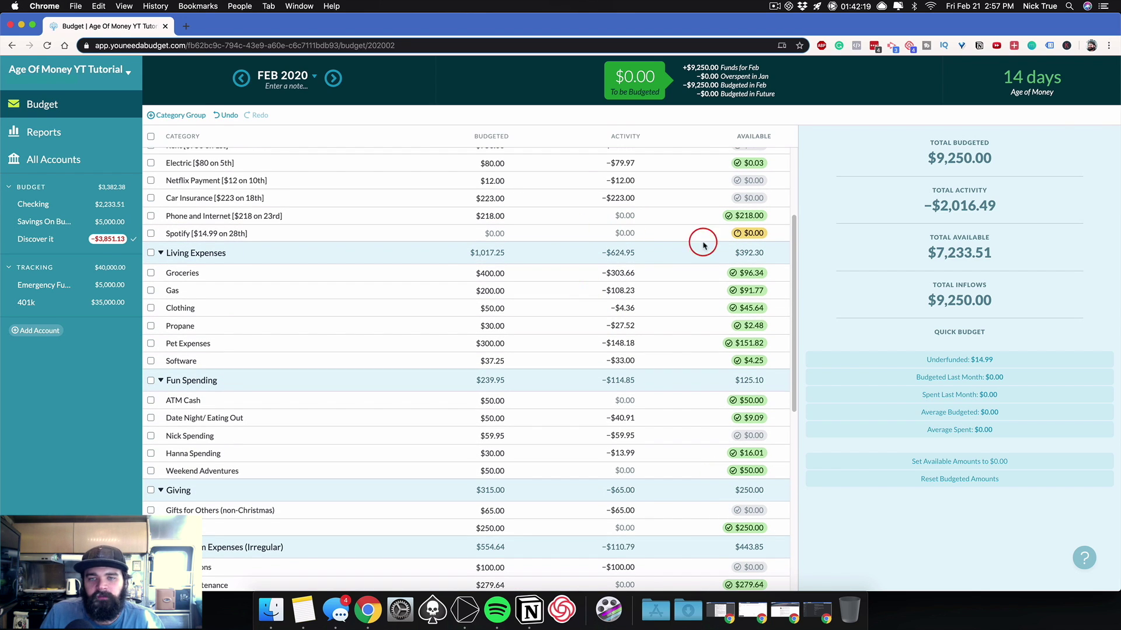
pyautogui.moveTo(795, 228); pyautogui.dragTo(791, 155)
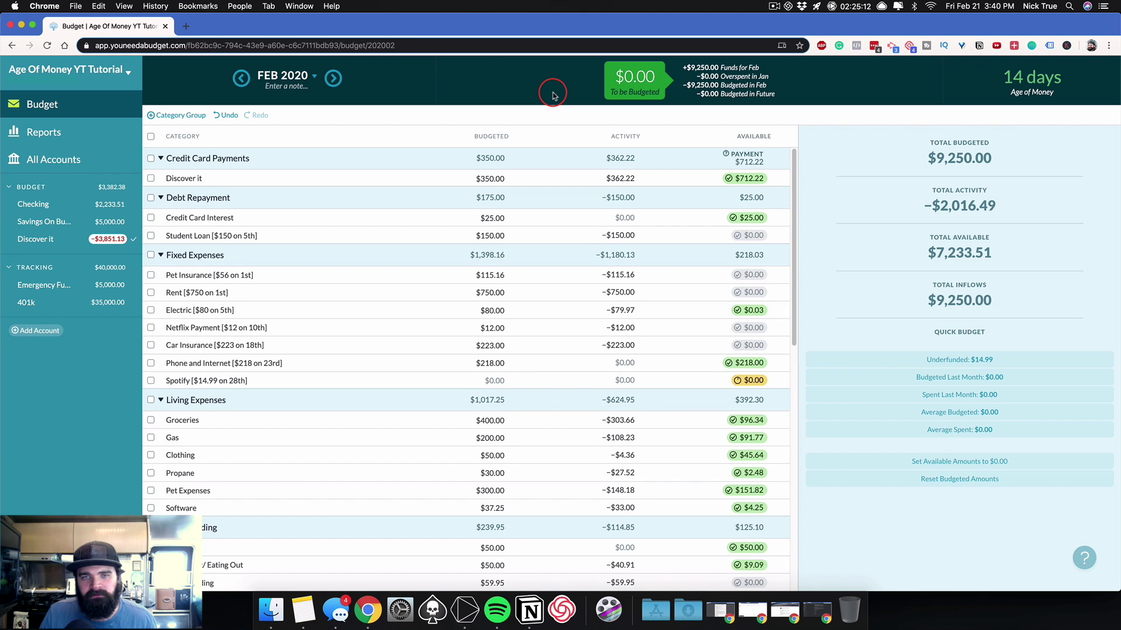
# Step: Open MAR 2020 and scroll through its still-unfunded categories
pyautogui.click(334, 79)
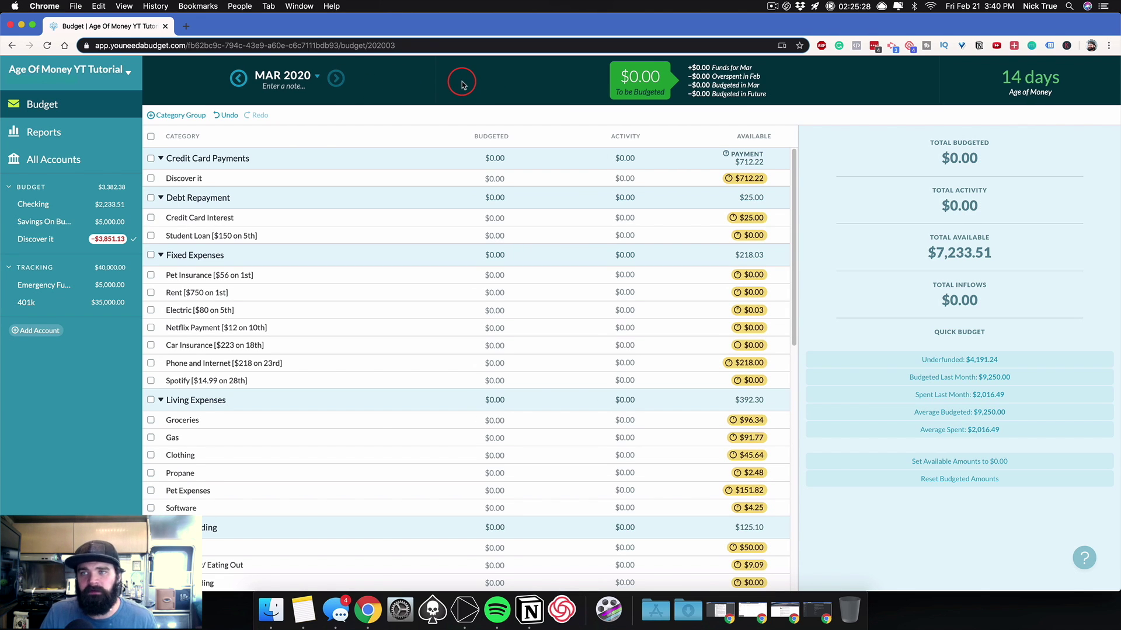
pyautogui.moveTo(796, 163); pyautogui.dragTo(772, 192)
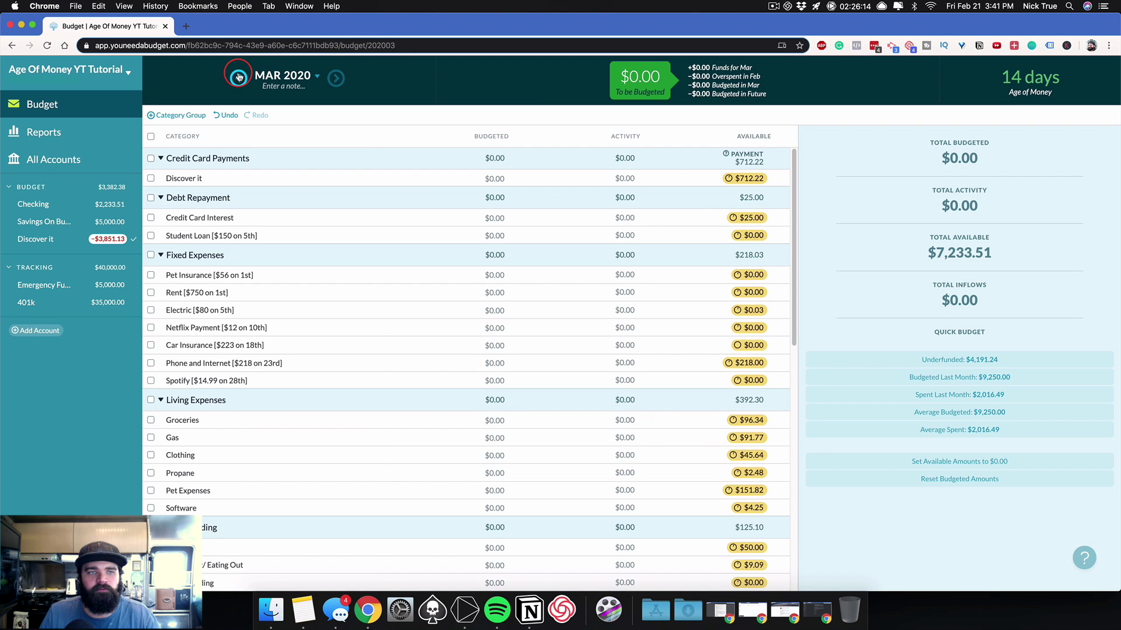
# Step: Add a $2,000.00 Employer inflow to Checking dated 02/21/2020
pyautogui.click(238, 78)
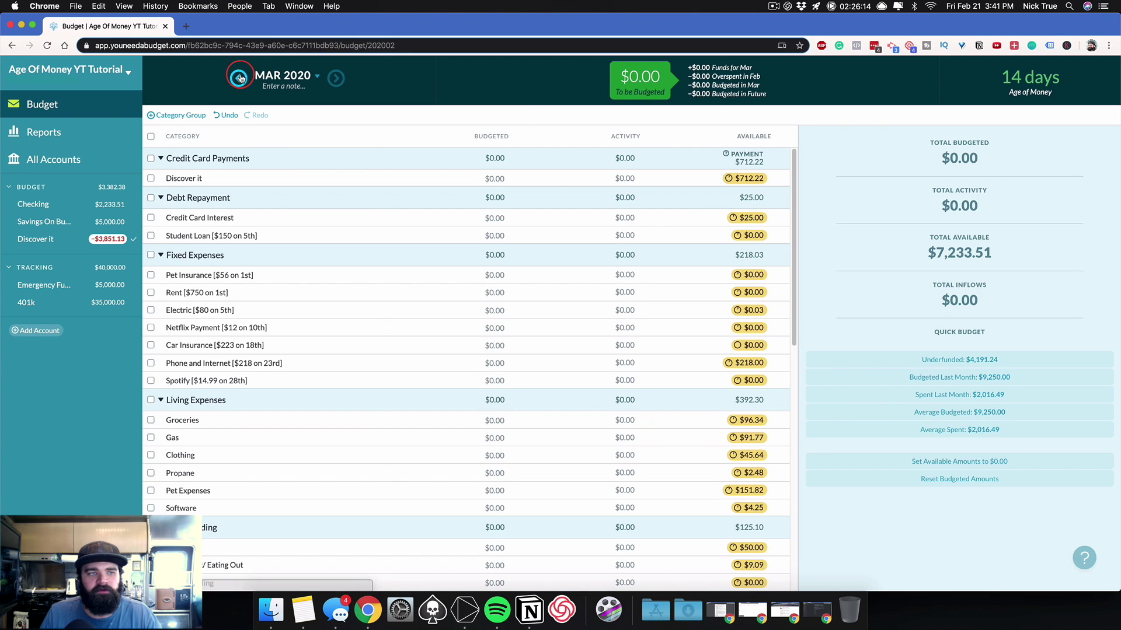
pyautogui.click(85, 204)
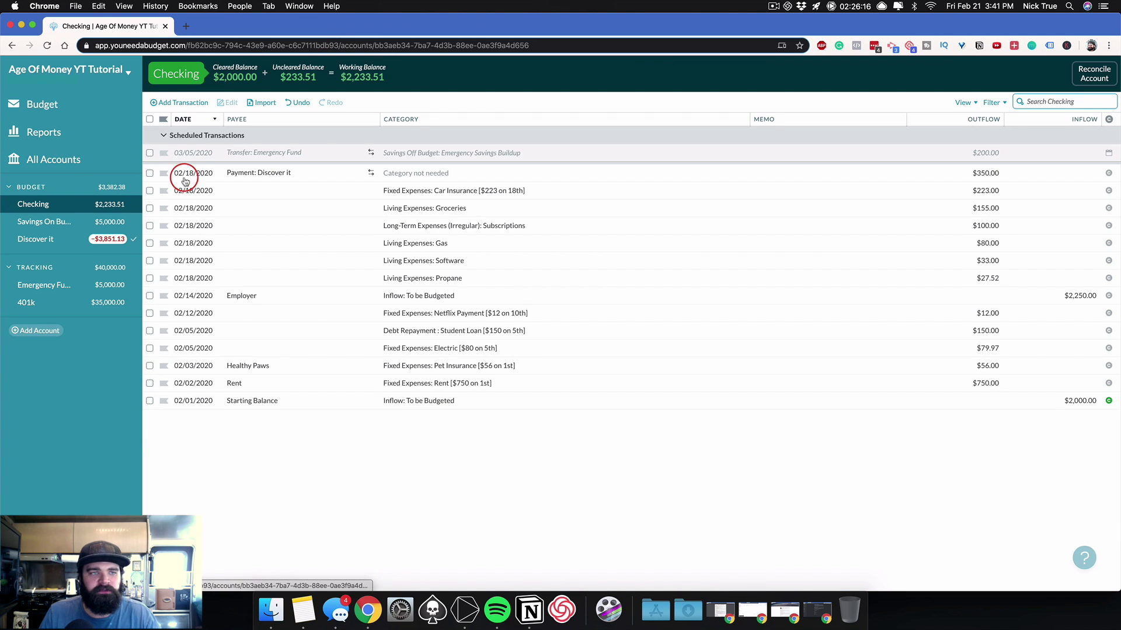
pyautogui.click(175, 103)
pyautogui.press('Tab')
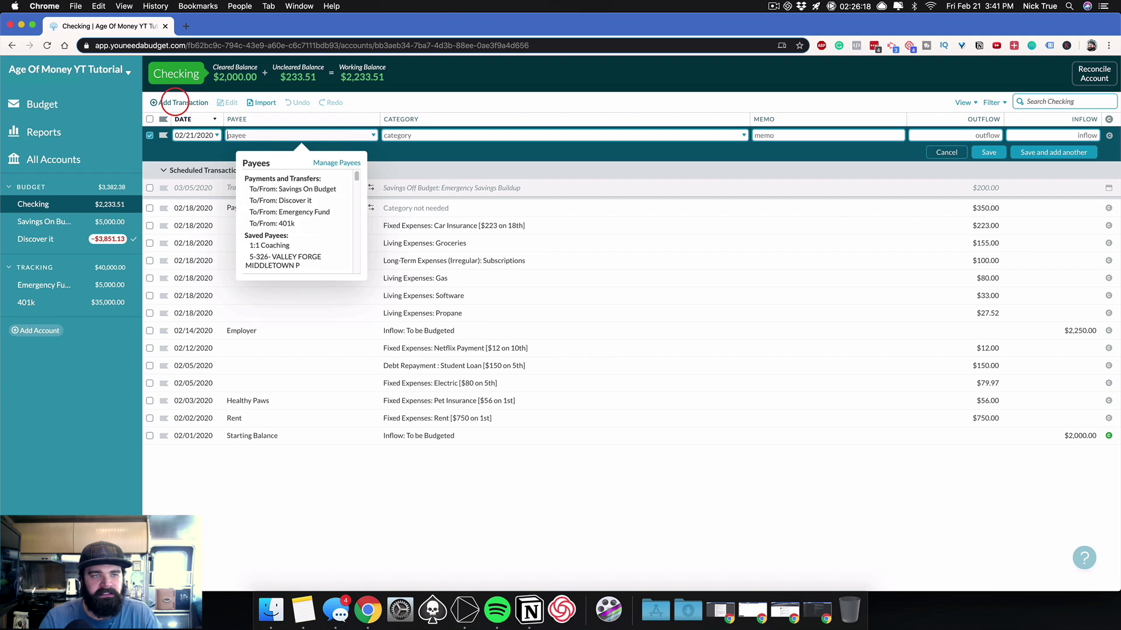
pyautogui.write('Emp')
pyautogui.press('Tab')
pyautogui.press('Tab')
pyautogui.press('Tab')
pyautogui.press('Tab')
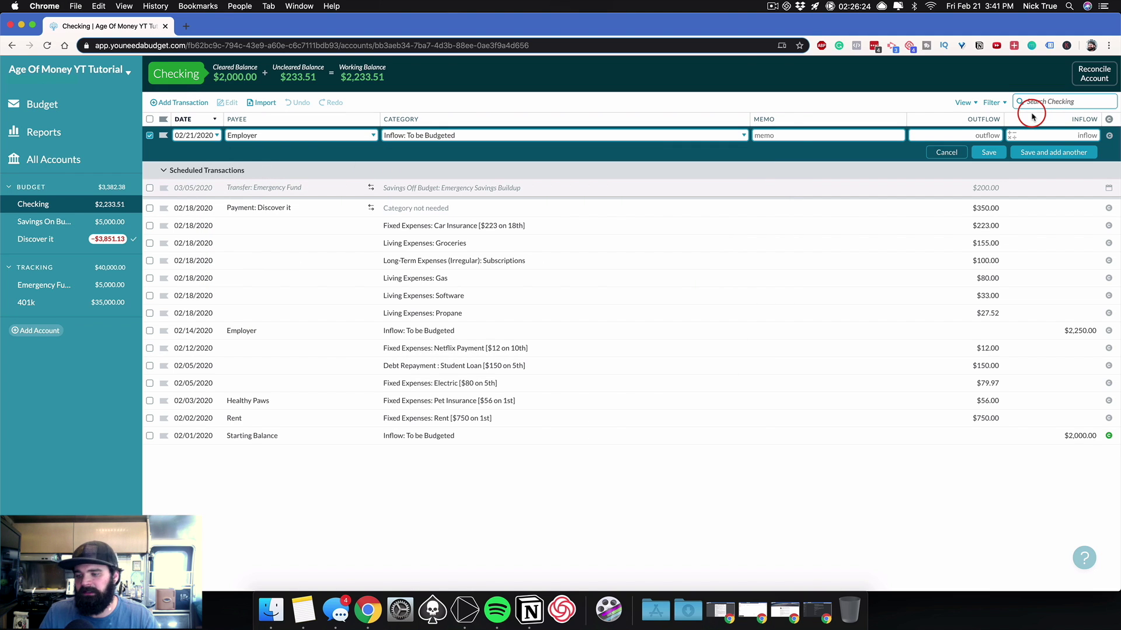
pyautogui.write('2,000')
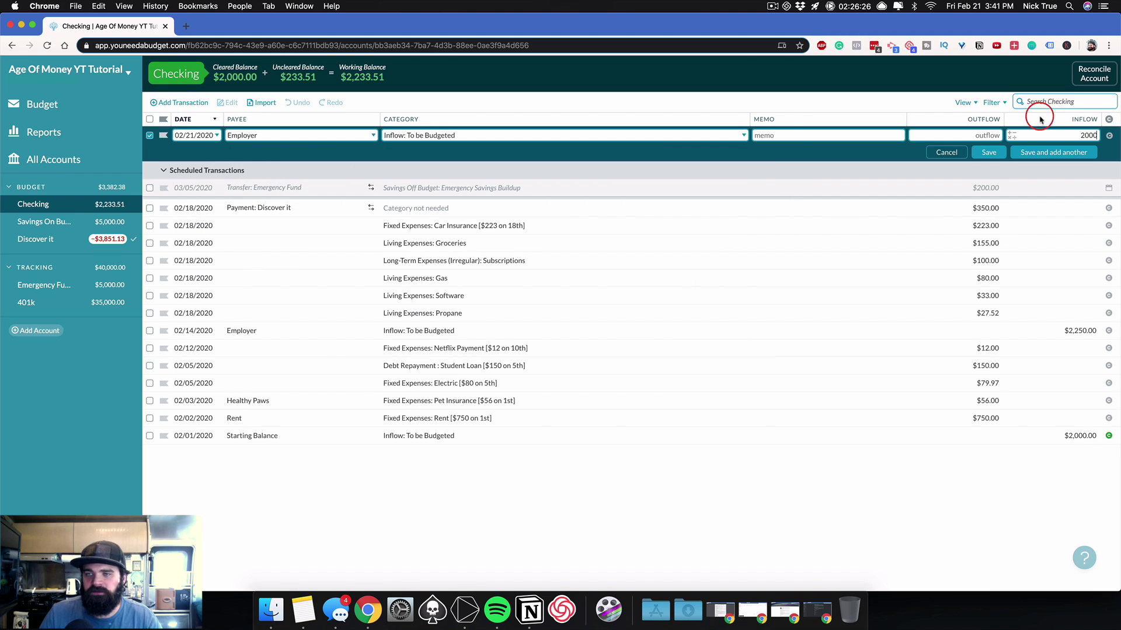
pyautogui.click(989, 152)
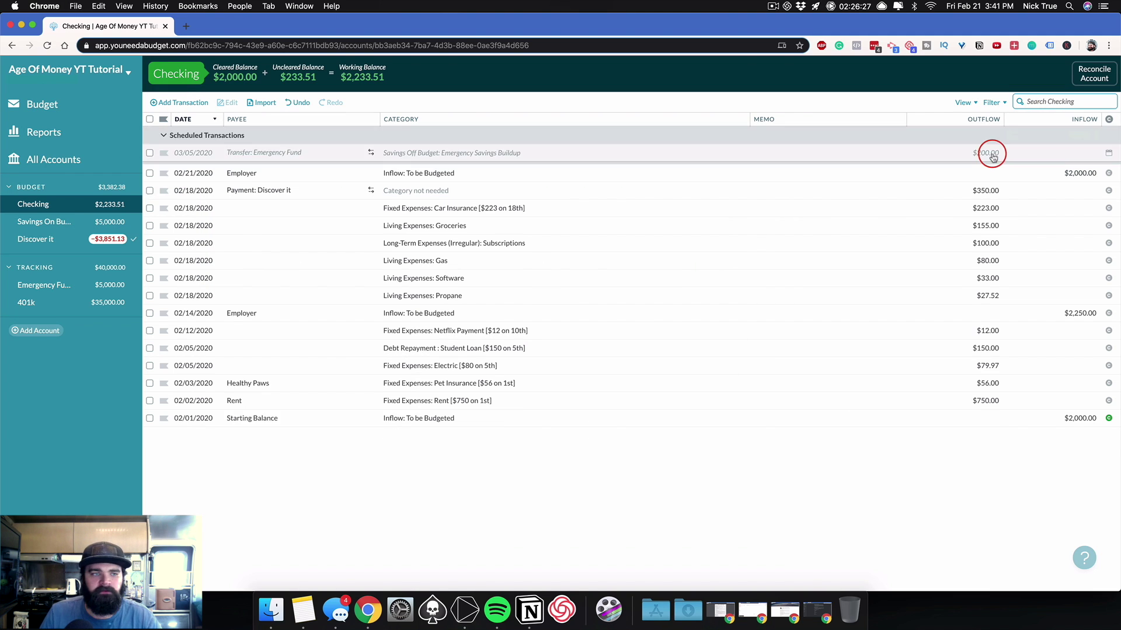
pyautogui.click(51, 109)
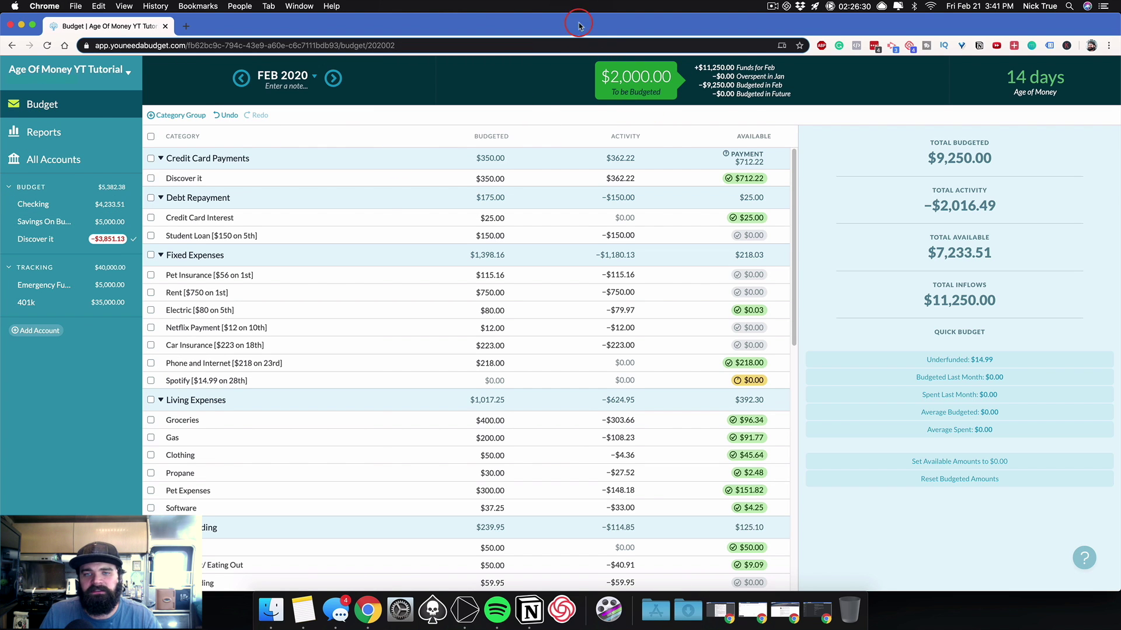
# Step: Fund Spotify's underfunded $14.99 in February with Quick Budget, leaving $1,985.01 unassigned
pyautogui.click(677, 379)
pyautogui.click(969, 292)
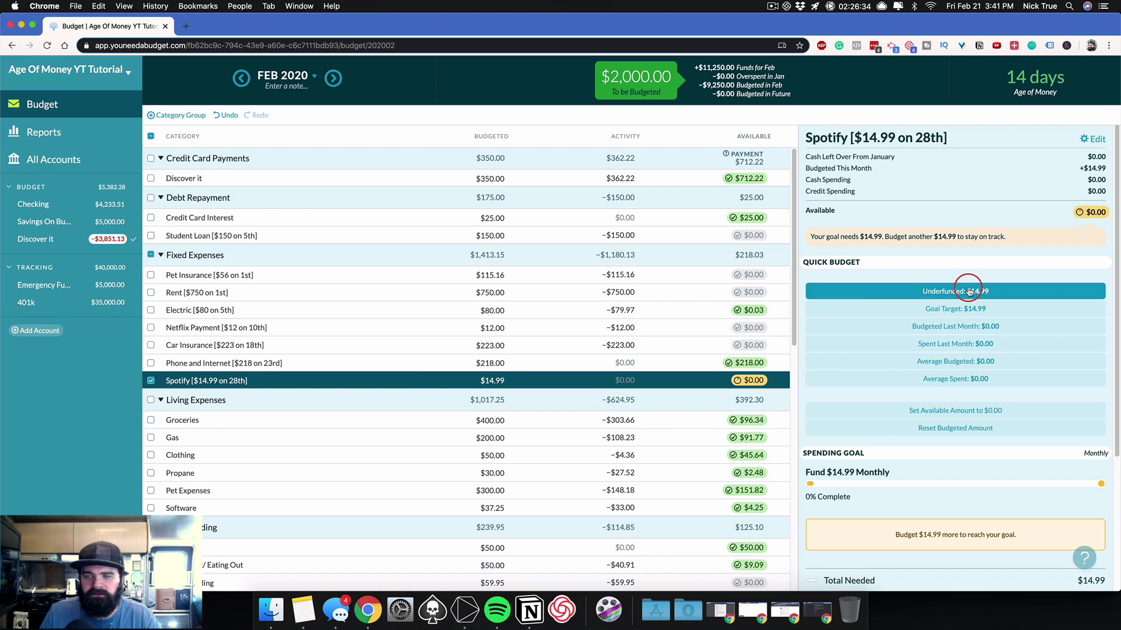
pyautogui.click(151, 381)
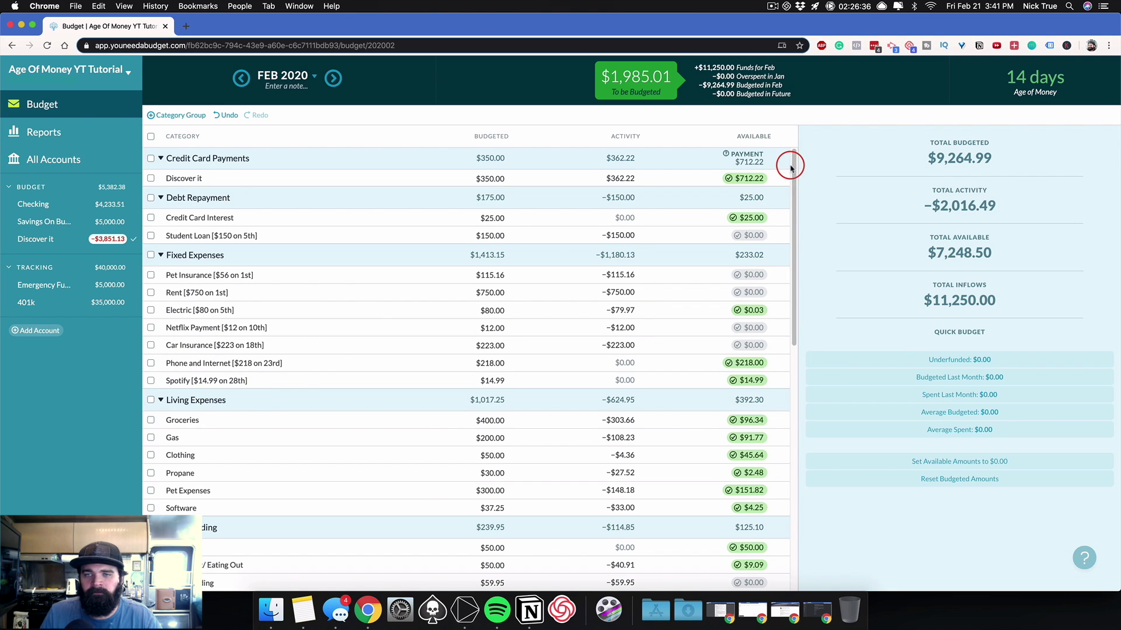
pyautogui.moveTo(792, 163); pyautogui.dragTo(796, 125)
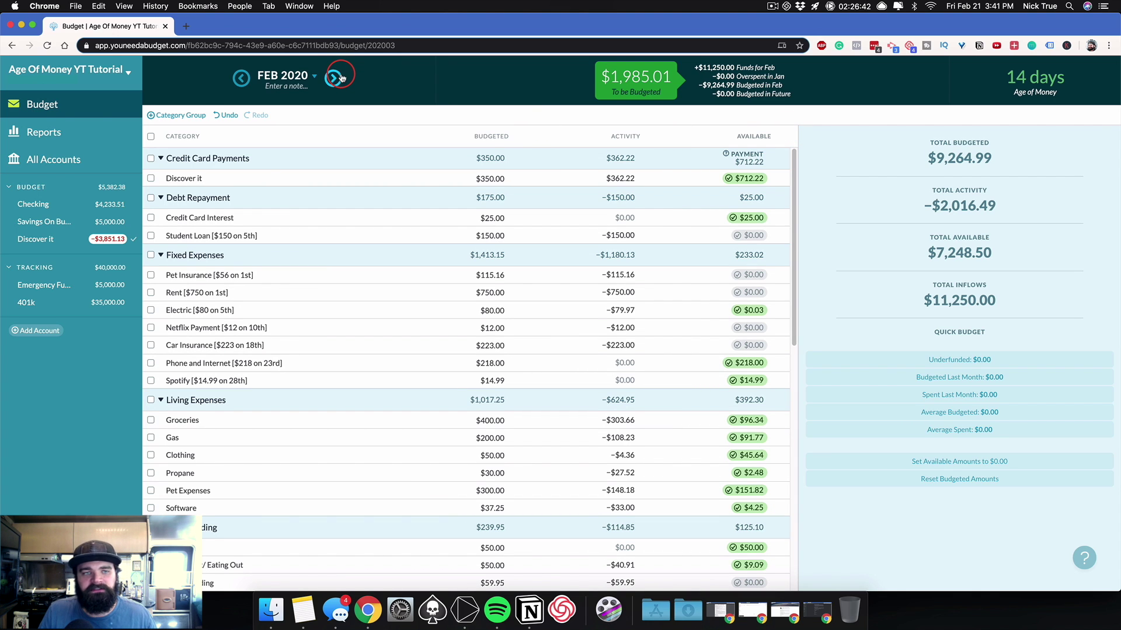
pyautogui.click(342, 76)
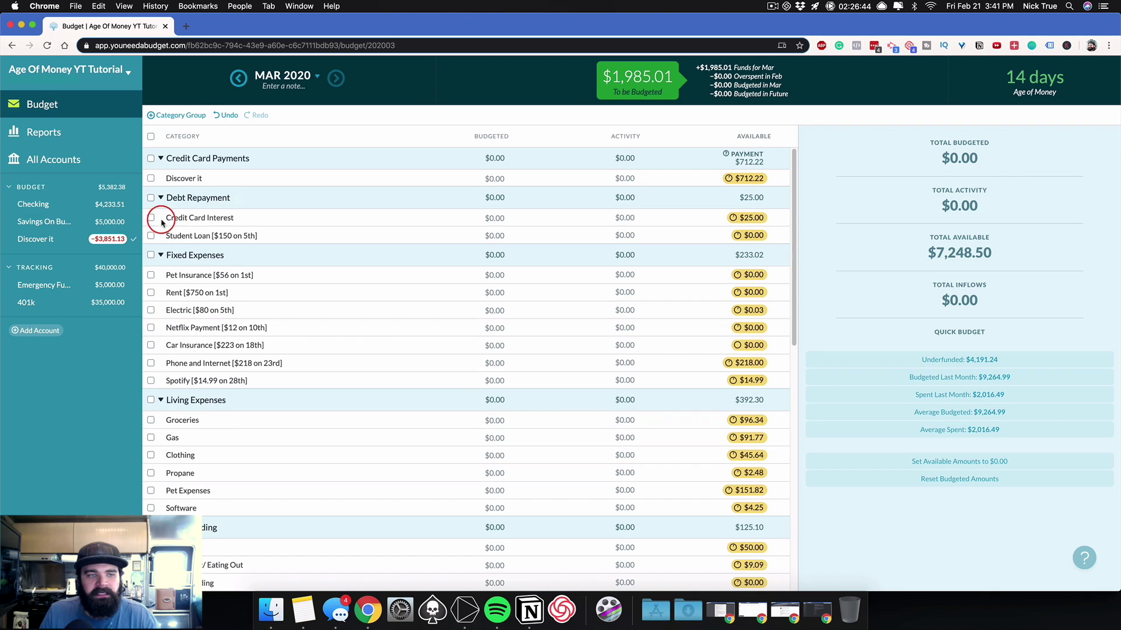
# Step: Select March's Debt Repayment, Fixed Expenses and Groceries categories and fill their underfunded amounts
pyautogui.click(150, 198)
pyautogui.click(151, 255)
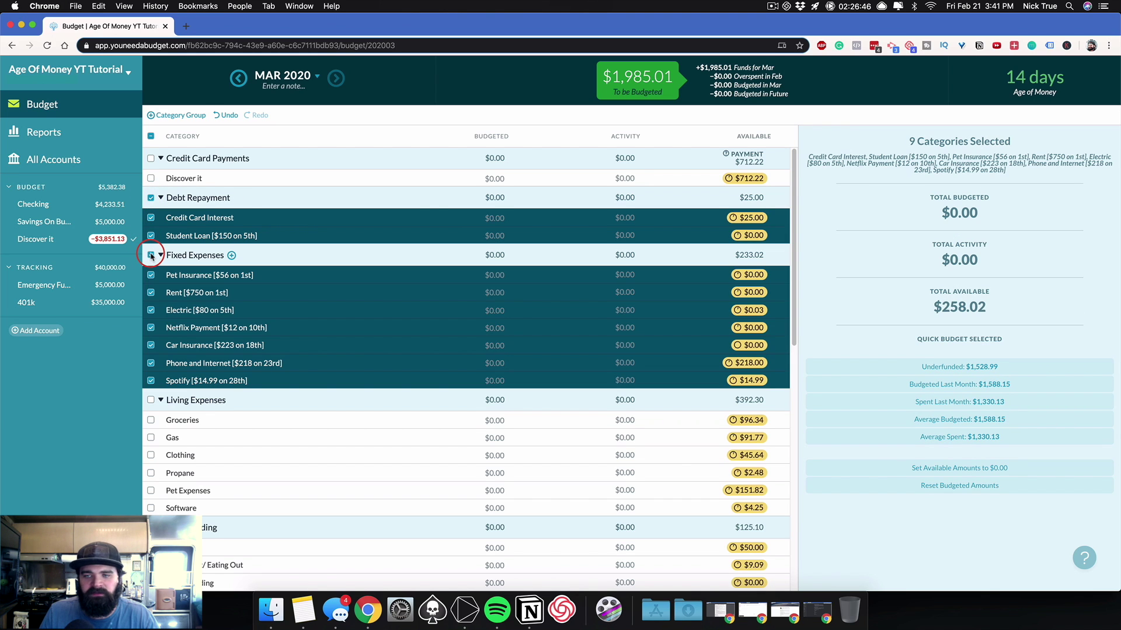
pyautogui.click(151, 400)
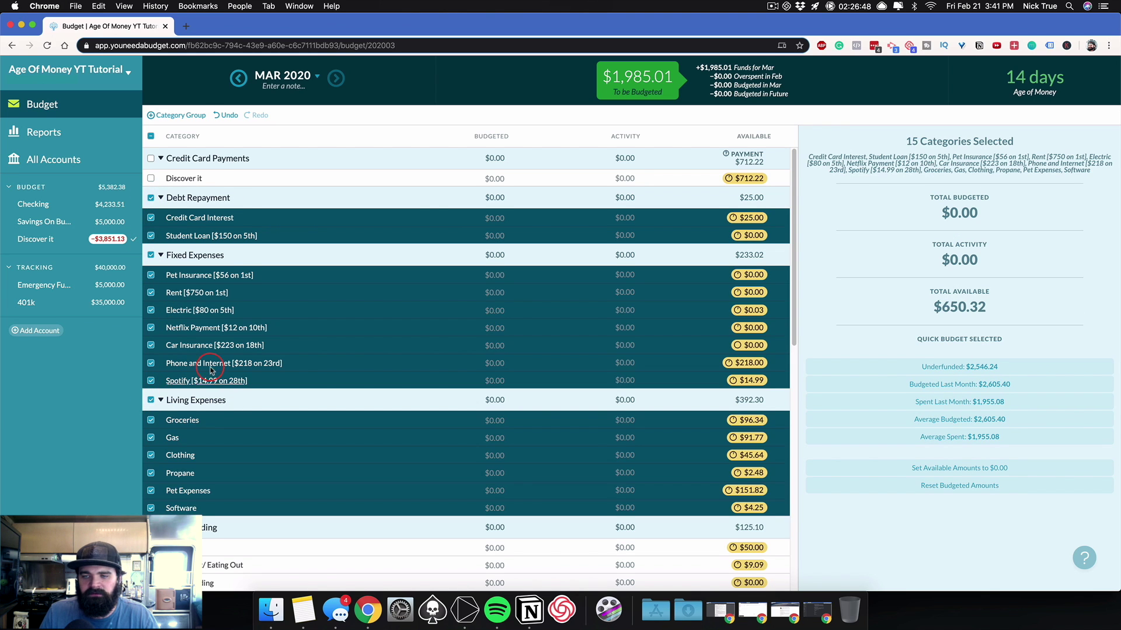
pyautogui.scroll(-2, 151, 409)
pyautogui.keyDown('shift'); pyautogui.click(150, 402); pyautogui.keyUp('shift')
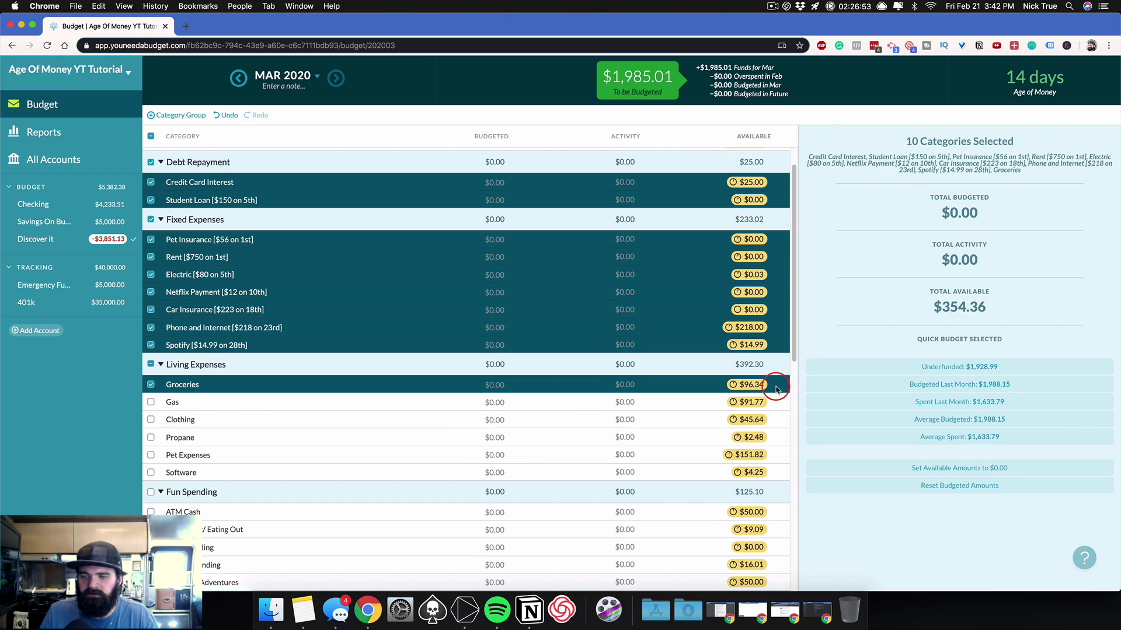
pyautogui.click(906, 368)
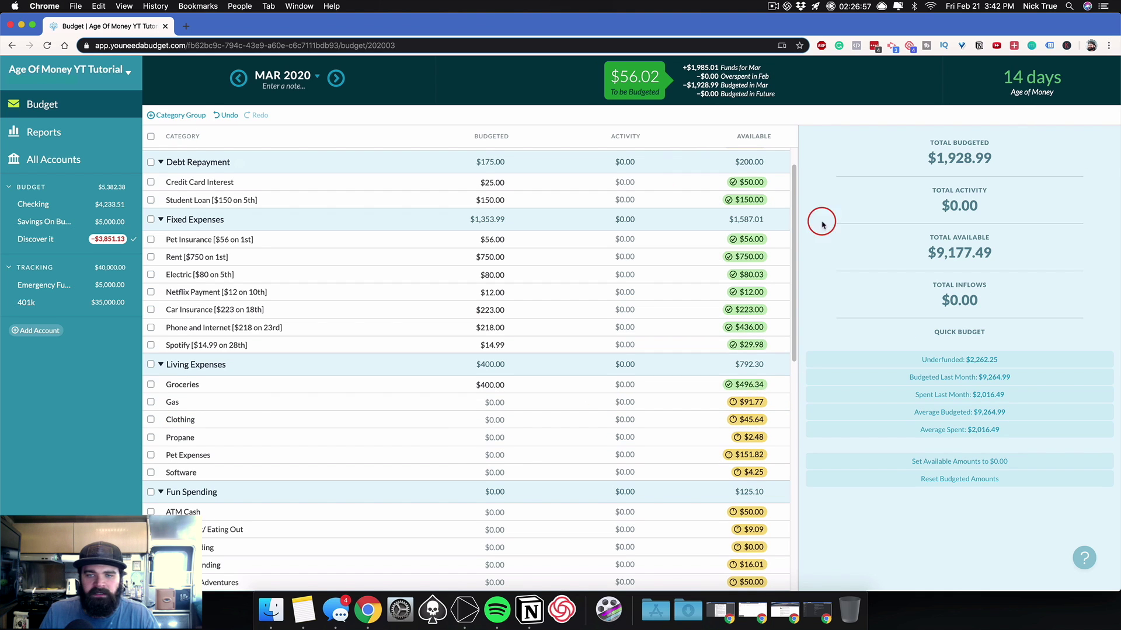
pyautogui.scroll(2, 741, 258)
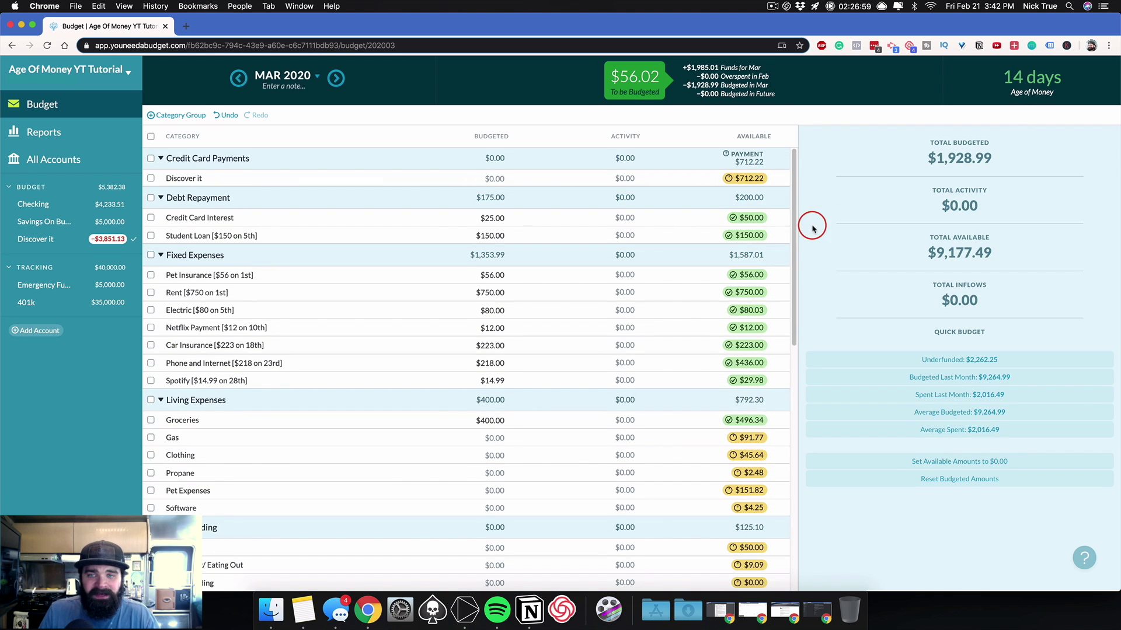
pyautogui.click(624, 88)
# Step: Send the leftover $56.02 to Discover it, then return to February 2020
pyautogui.write('disc')
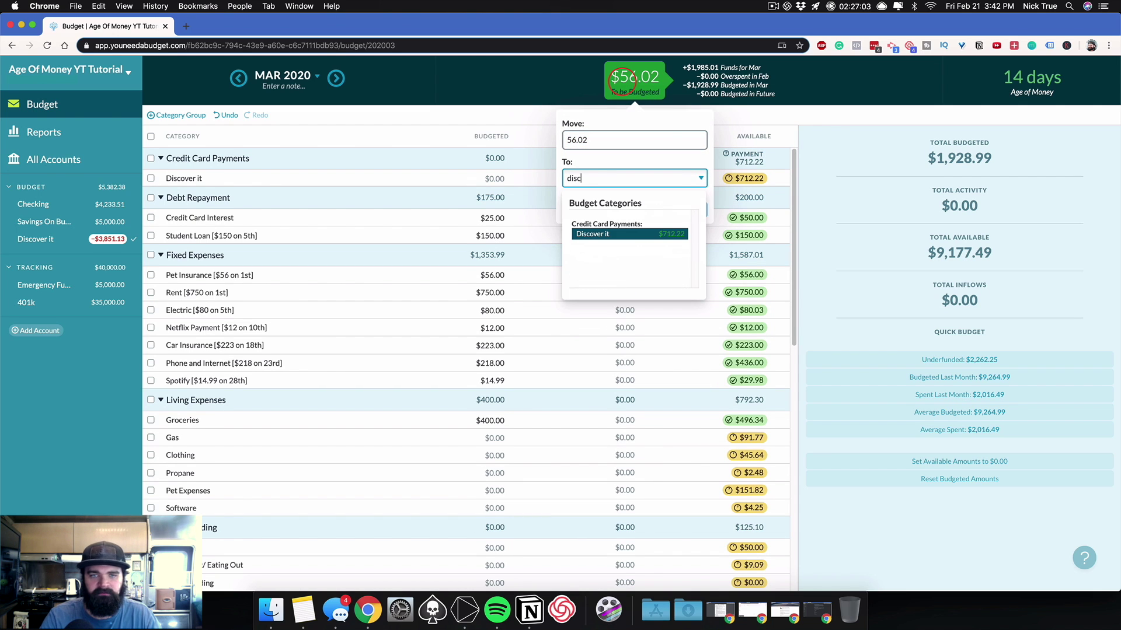
pyautogui.press('Return')
pyautogui.press('Return')
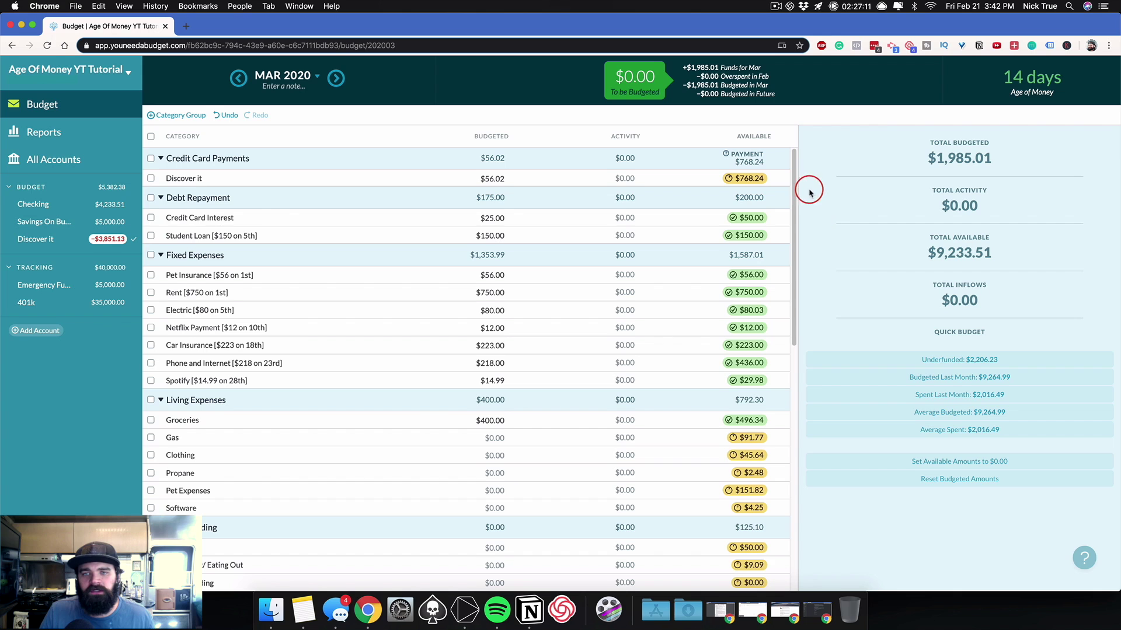
pyautogui.scroll(-1, 793, 177)
pyautogui.moveTo(793, 177); pyautogui.dragTo(803, 121)
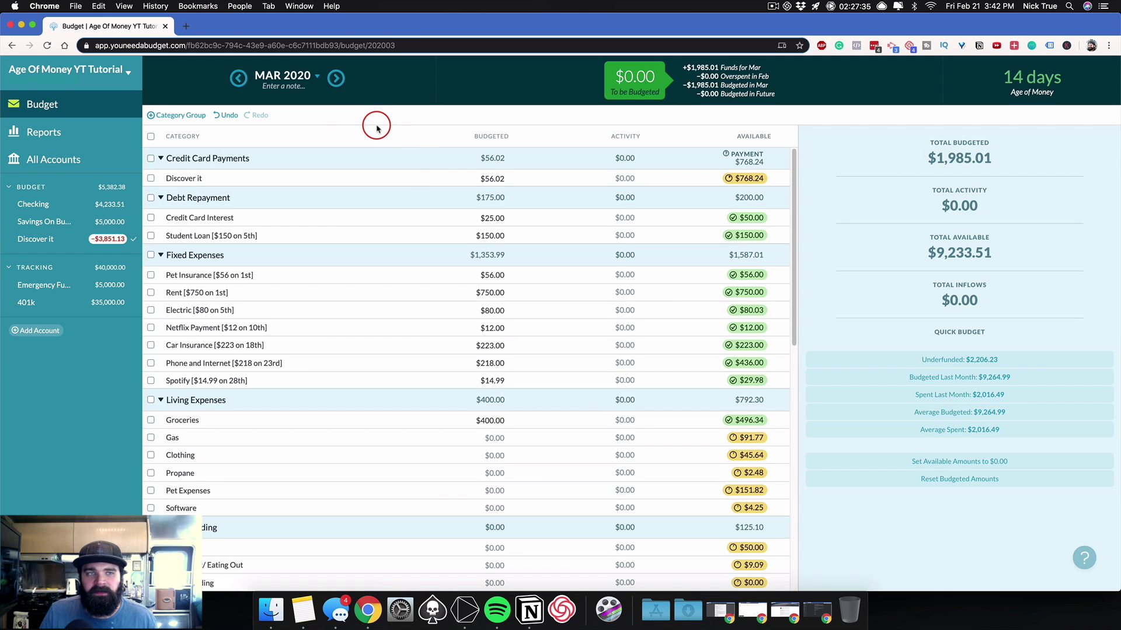
pyautogui.click(239, 79)
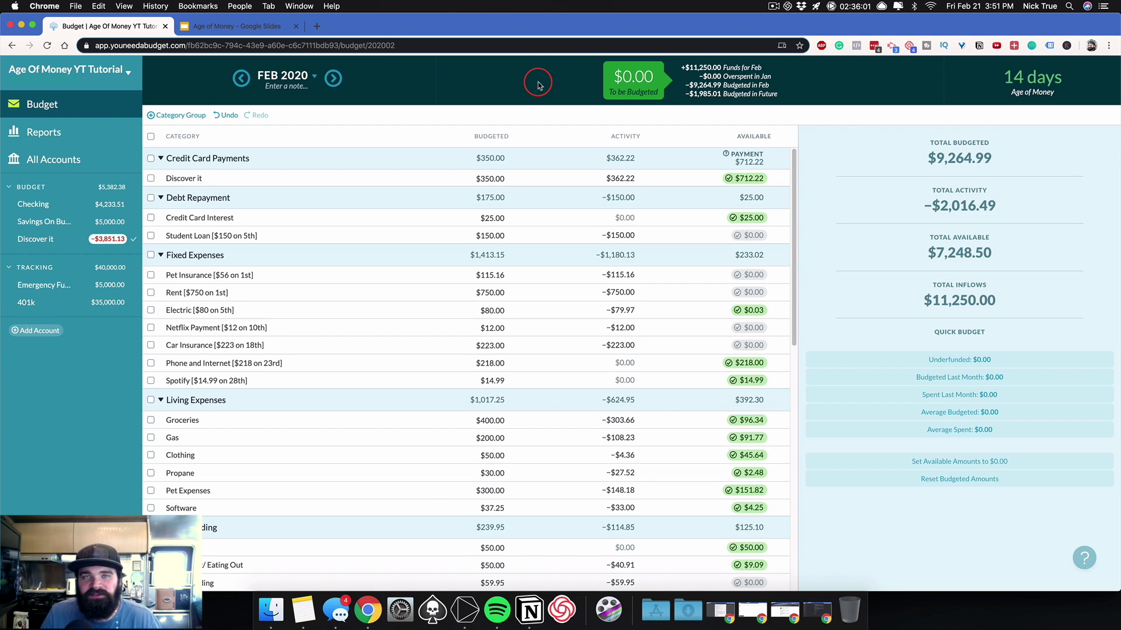
# Step: Switch from YNAB to the 'Age of Money' Google Slides deck
pyautogui.click(271, 27)
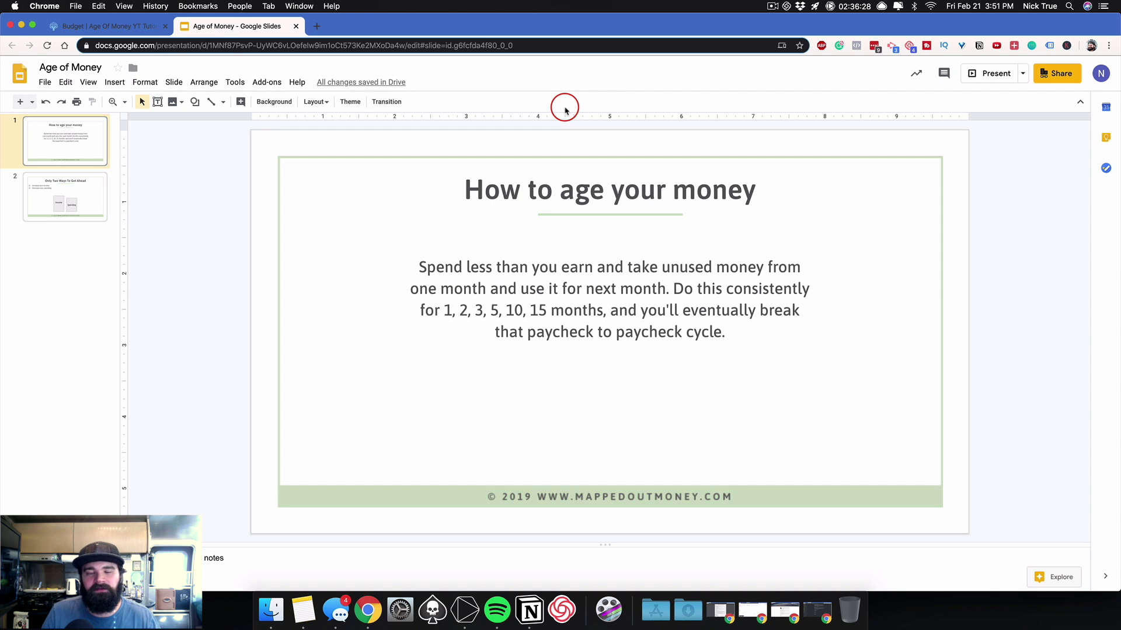
# Step: Back in YNAB, move the view to March 2020, then return to the Age of Money slides
pyautogui.click(146, 27)
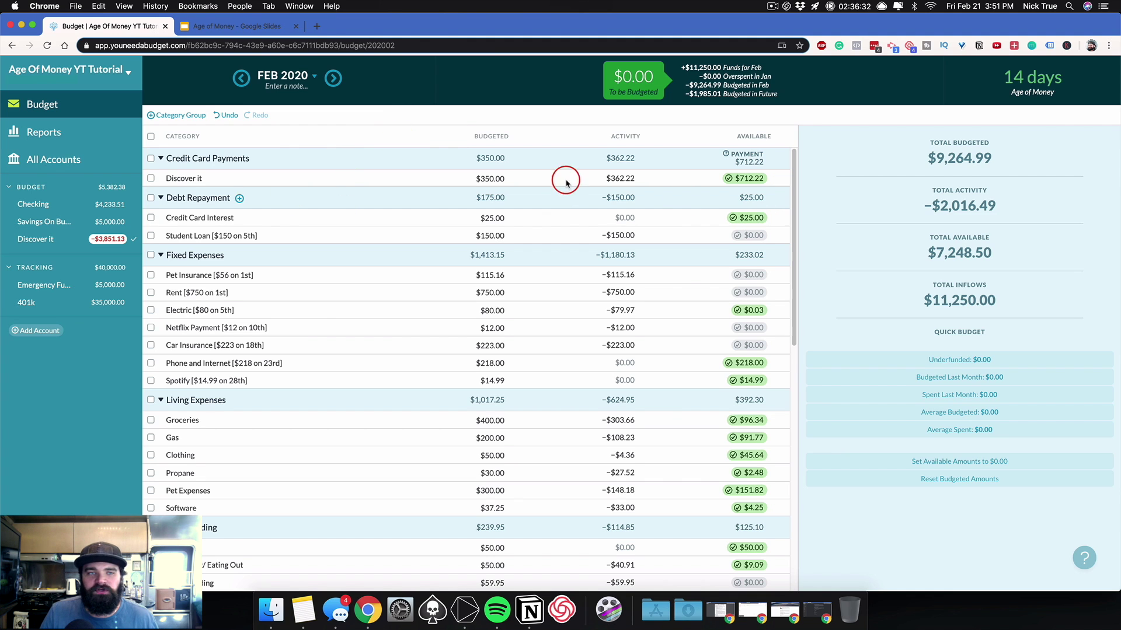
pyautogui.click(497, 456)
pyautogui.press('Escape')
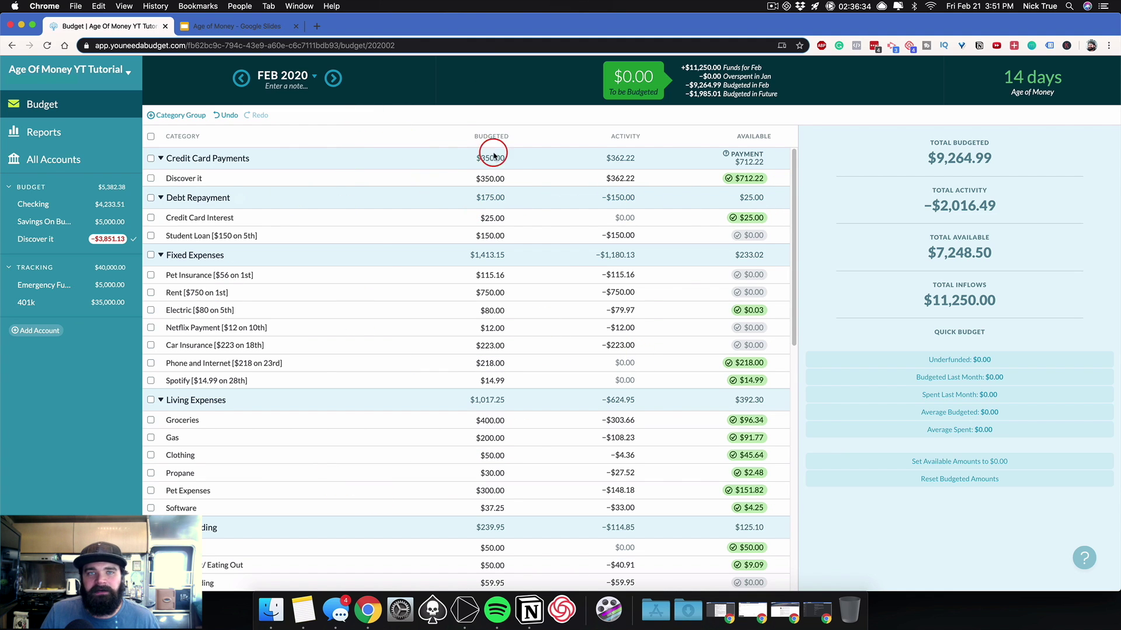
pyautogui.moveTo(795, 150); pyautogui.dragTo(690, 112)
pyautogui.click(333, 78)
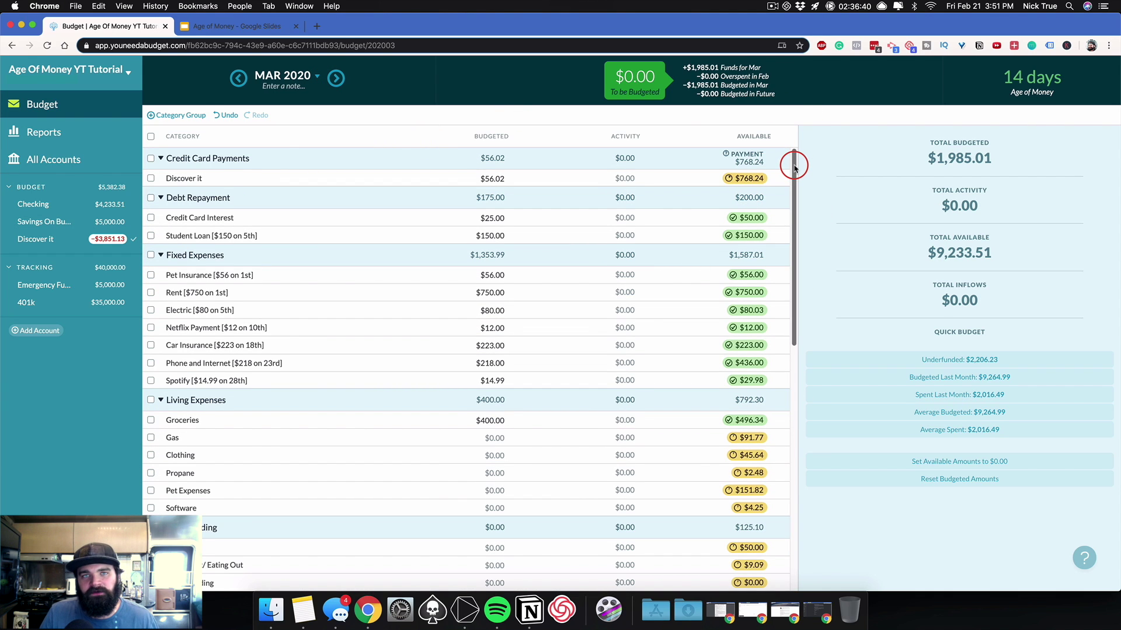
pyautogui.click(469, 178)
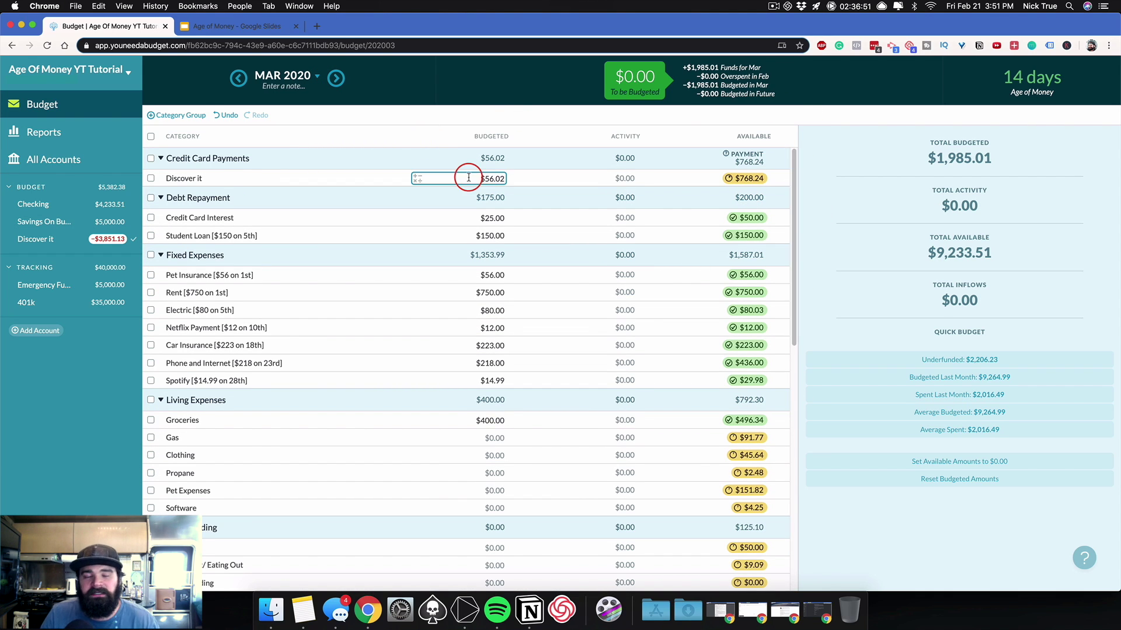
pyautogui.click(251, 28)
# Step: On the Only Two Ways To Get Ahead slide, stretch the Income box taller than Spending, then switch back to YNAB
pyautogui.click(65, 194)
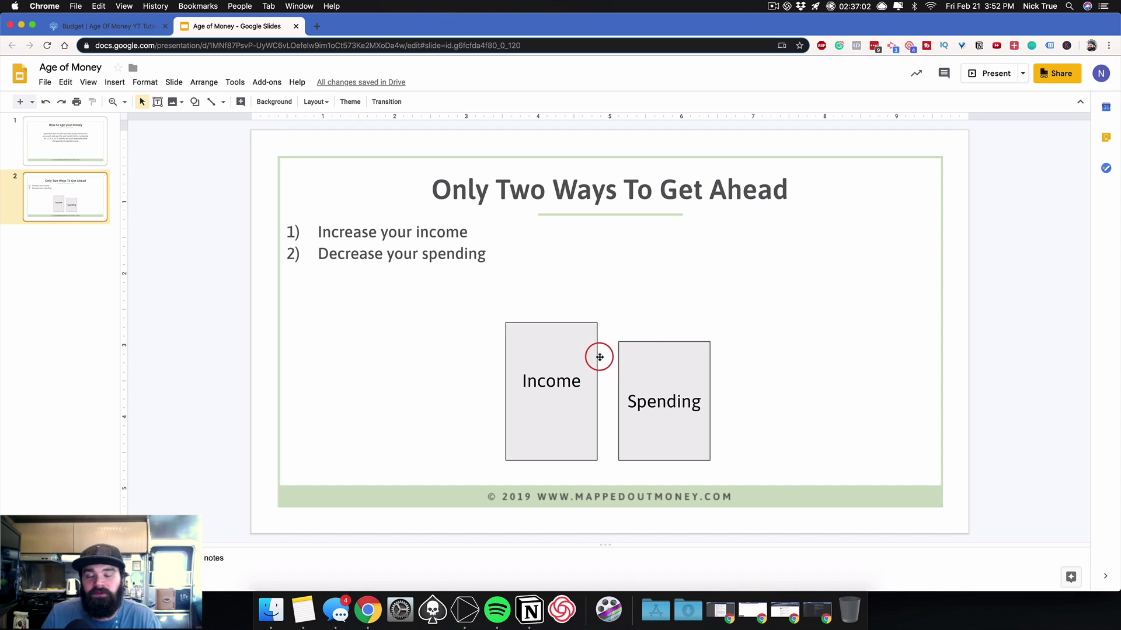
pyautogui.click(568, 345)
pyautogui.click(662, 345)
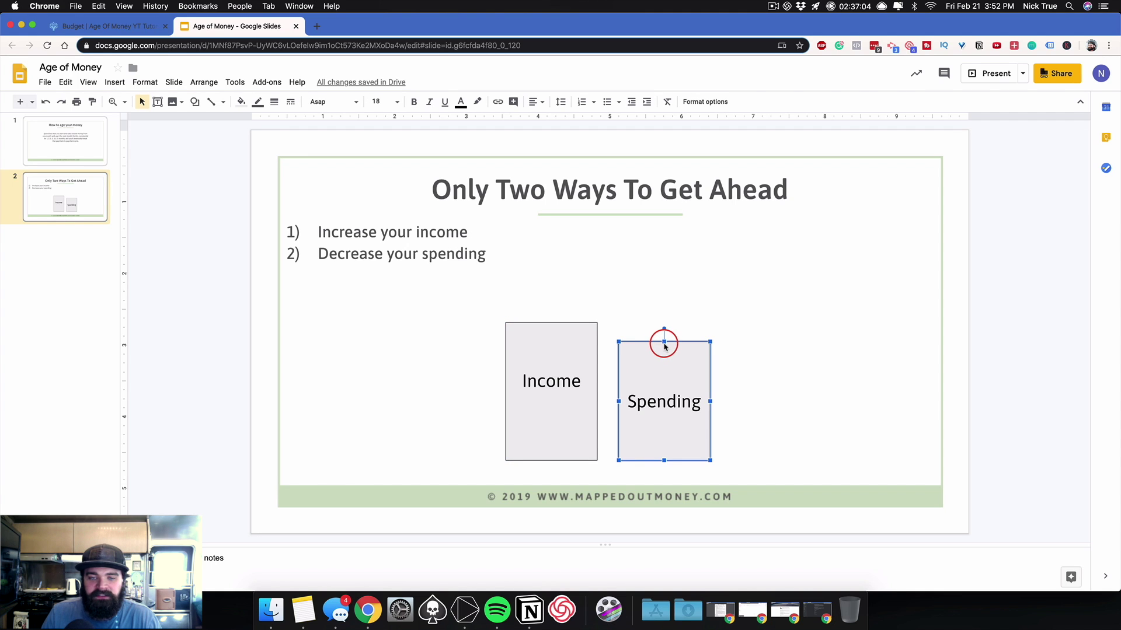
pyautogui.moveTo(663, 341); pyautogui.dragTo(660, 323)
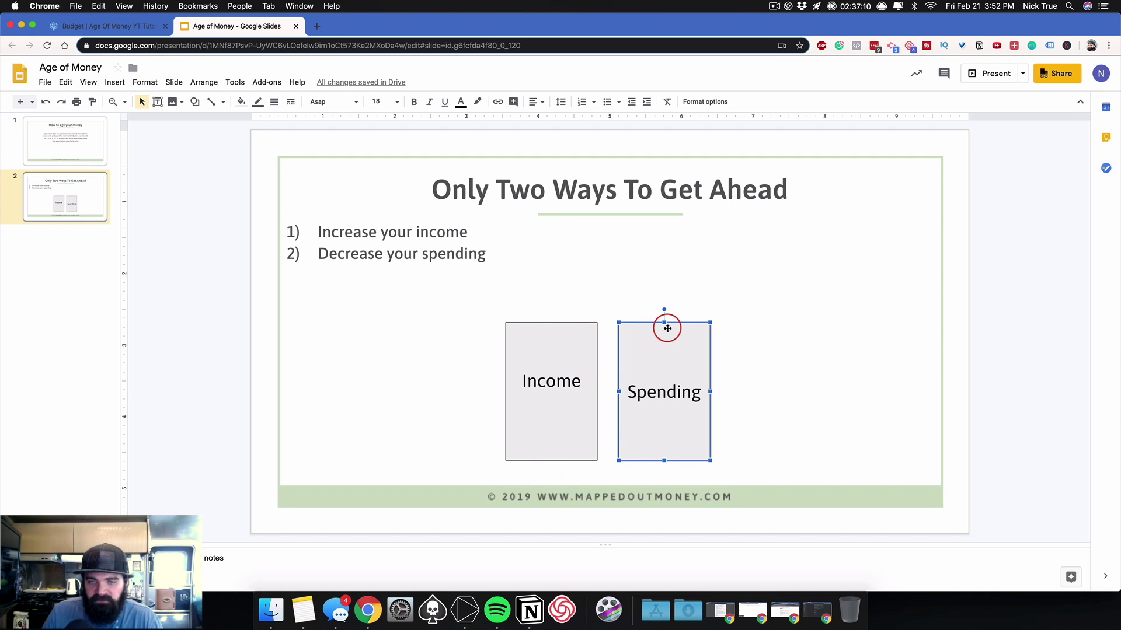
pyautogui.moveTo(665, 324); pyautogui.dragTo(663, 290)
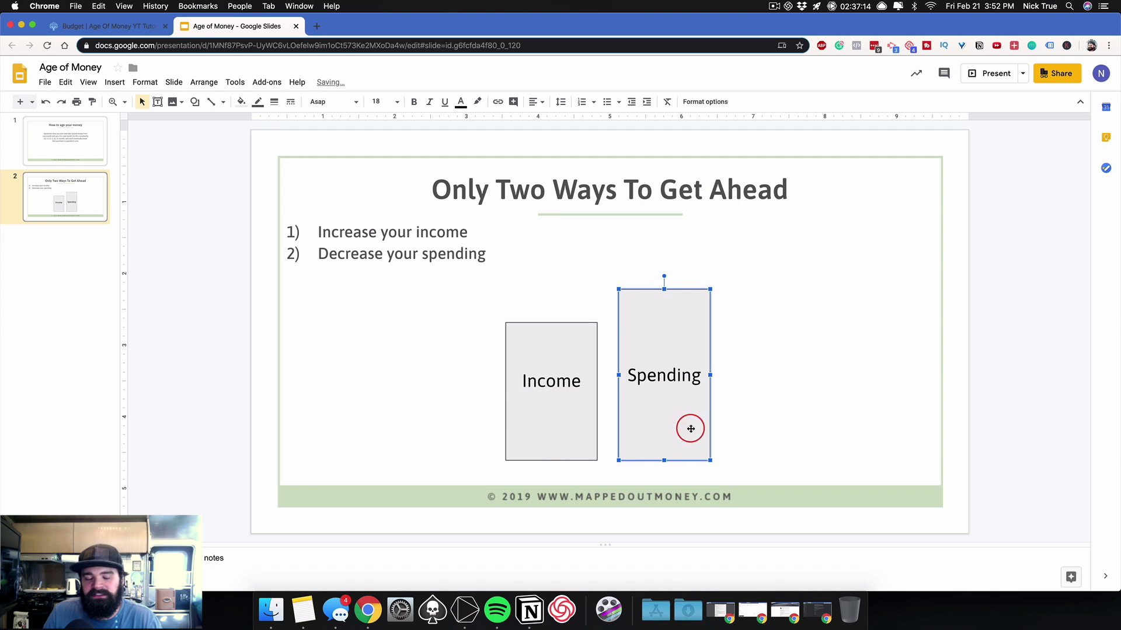
pyautogui.moveTo(665, 288); pyautogui.dragTo(665, 346)
pyautogui.click(551, 323)
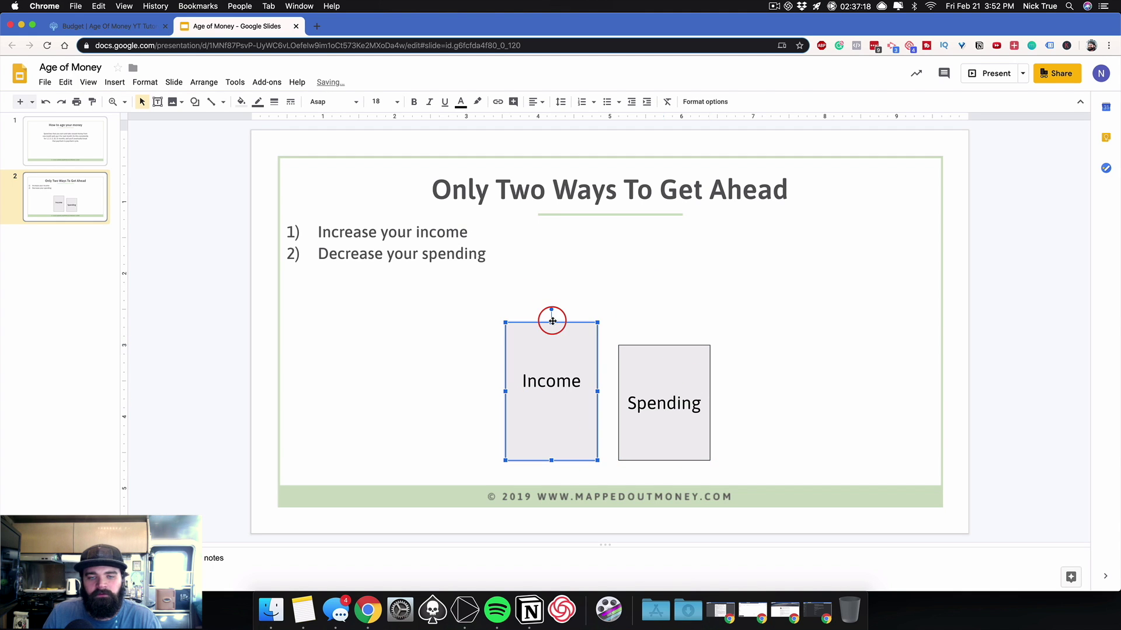
pyautogui.moveTo(551, 323); pyautogui.dragTo(551, 304)
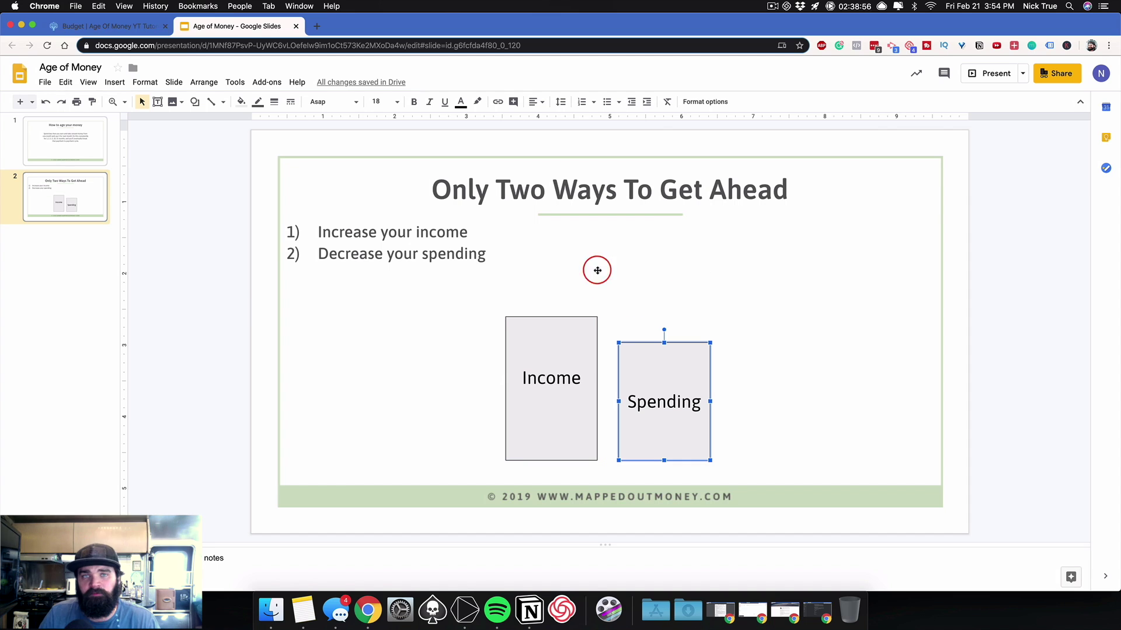
pyautogui.click(113, 27)
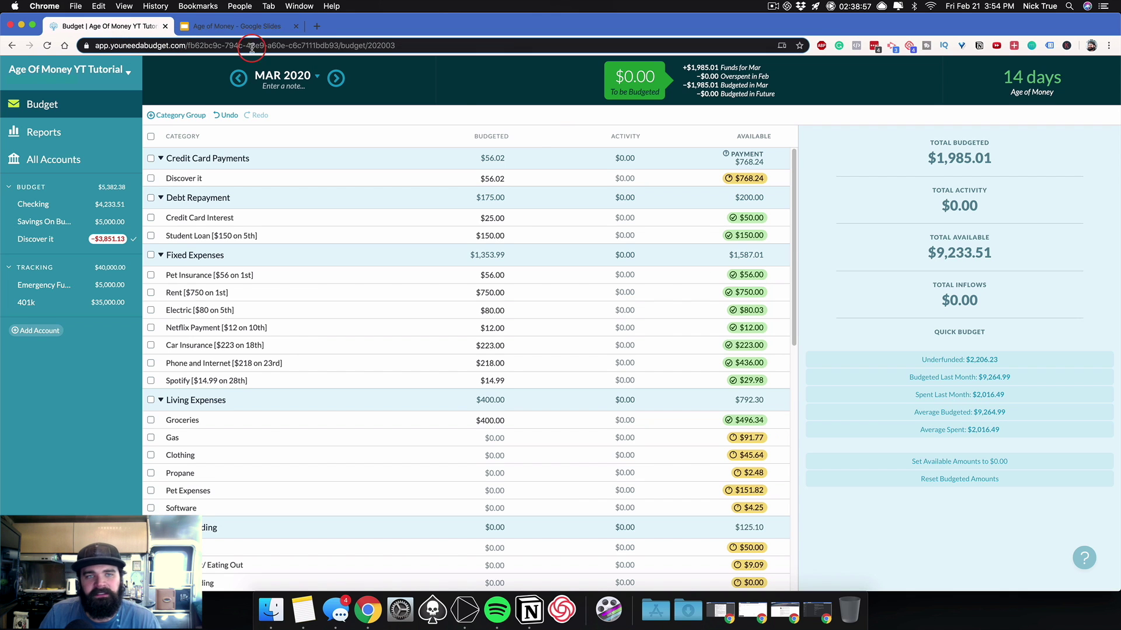
# Step: Move ahead to the April 2020 budget and scroll through its still-unassigned categories
pyautogui.click(338, 77)
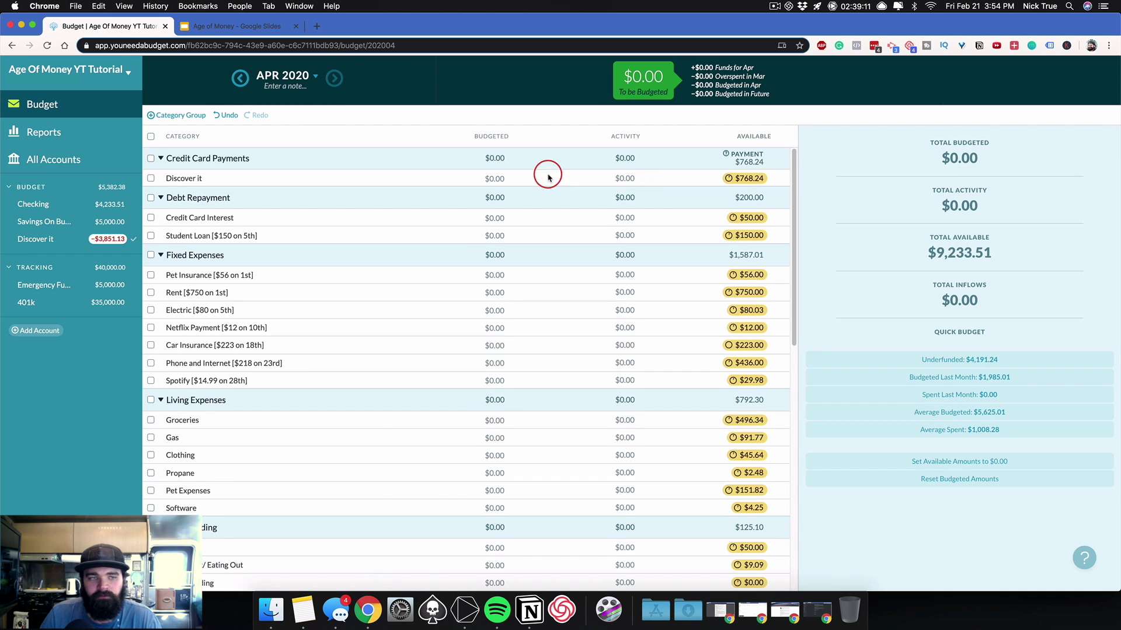
pyautogui.moveTo(794, 155); pyautogui.dragTo(771, 188)
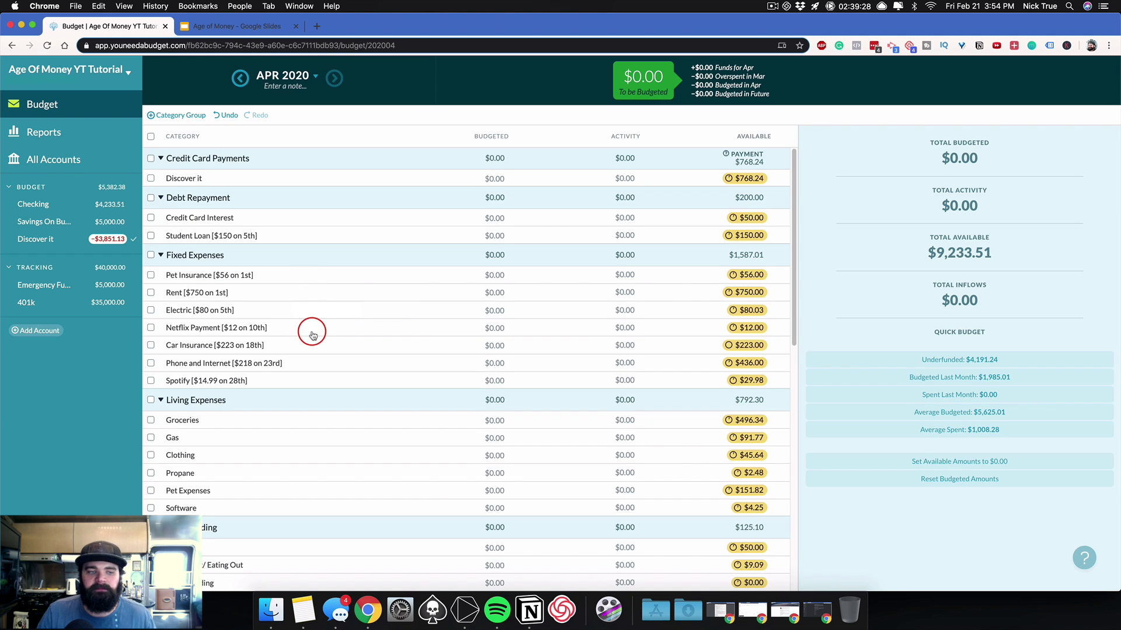
pyautogui.scroll(-2, 373, 350)
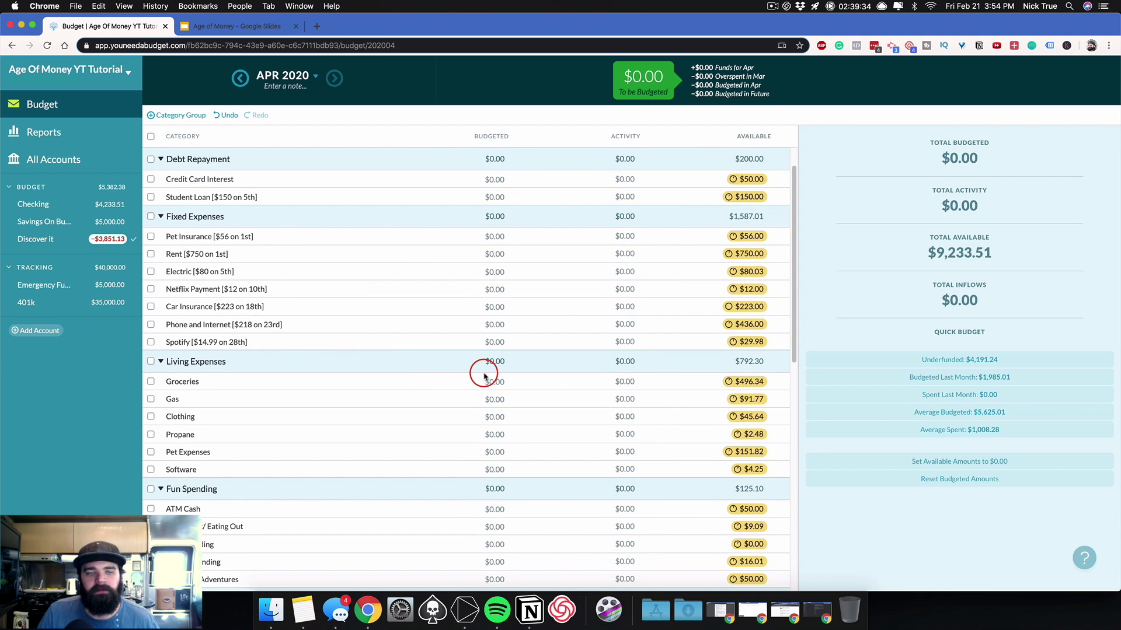
pyautogui.moveTo(794, 190); pyautogui.dragTo(806, 278)
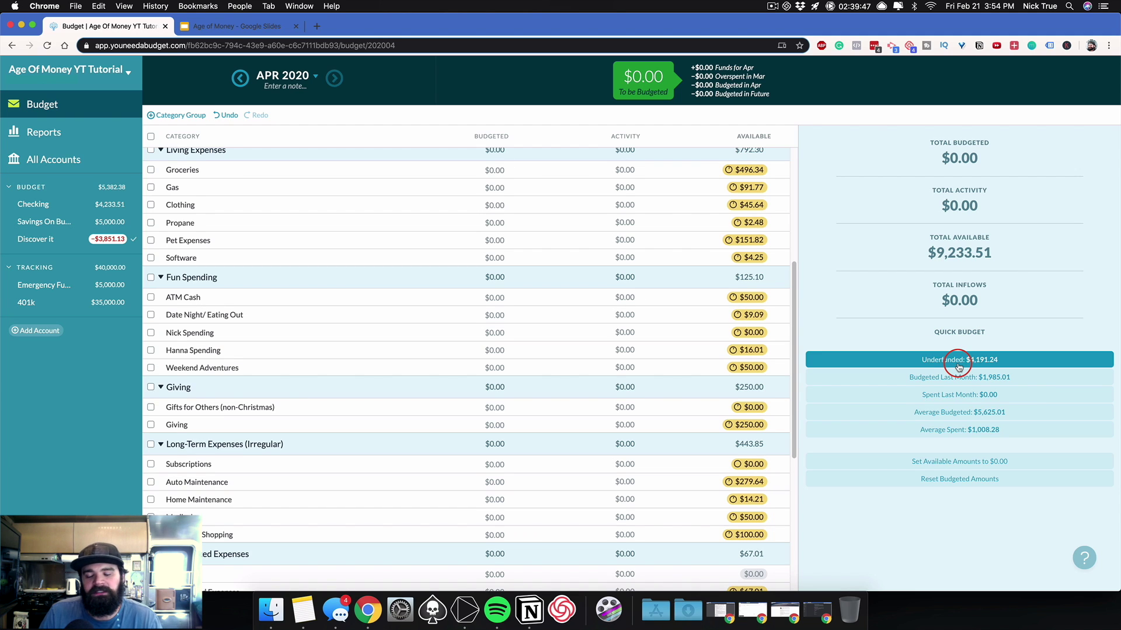
# Step: Step back to February 2020 for comparison, then settle on the March 2020 budget
pyautogui.click(240, 78)
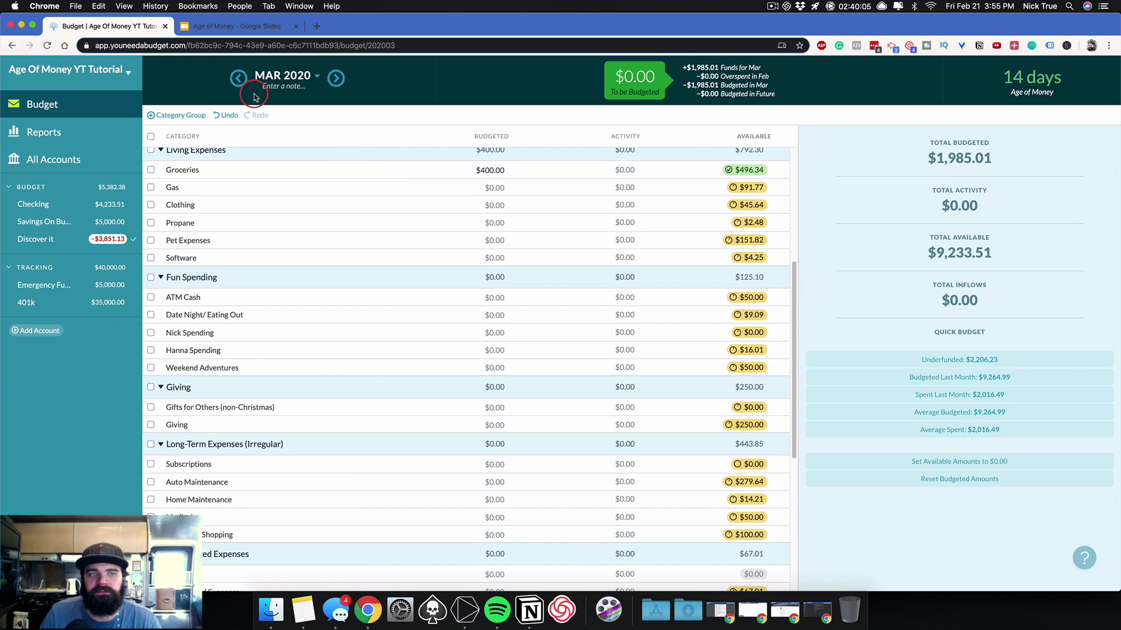
pyautogui.click(240, 78)
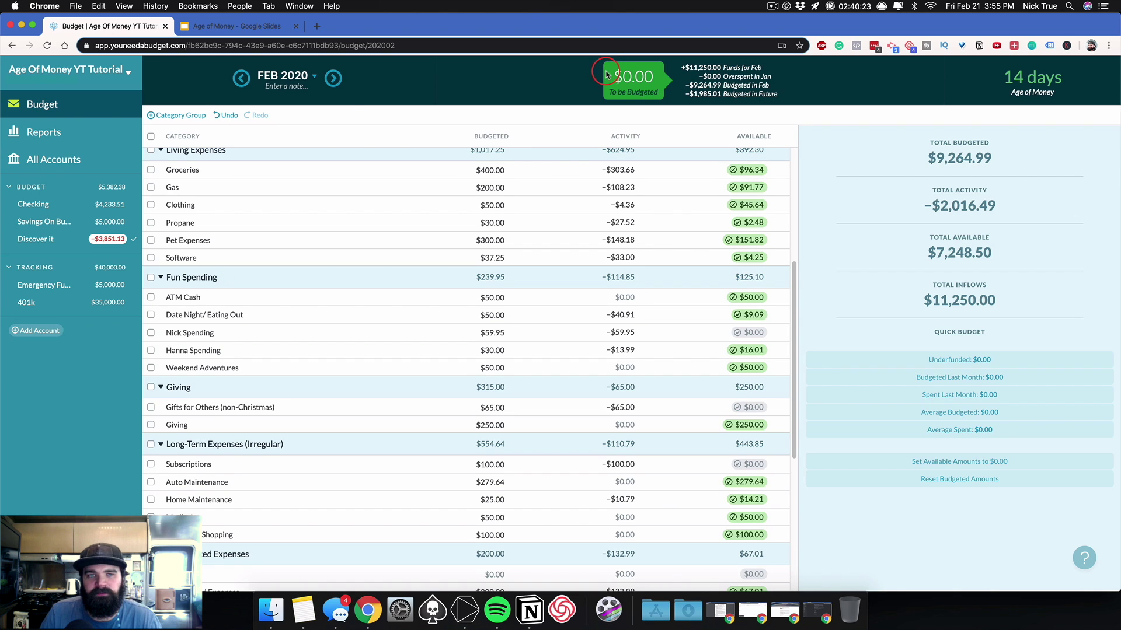
pyautogui.click(333, 78)
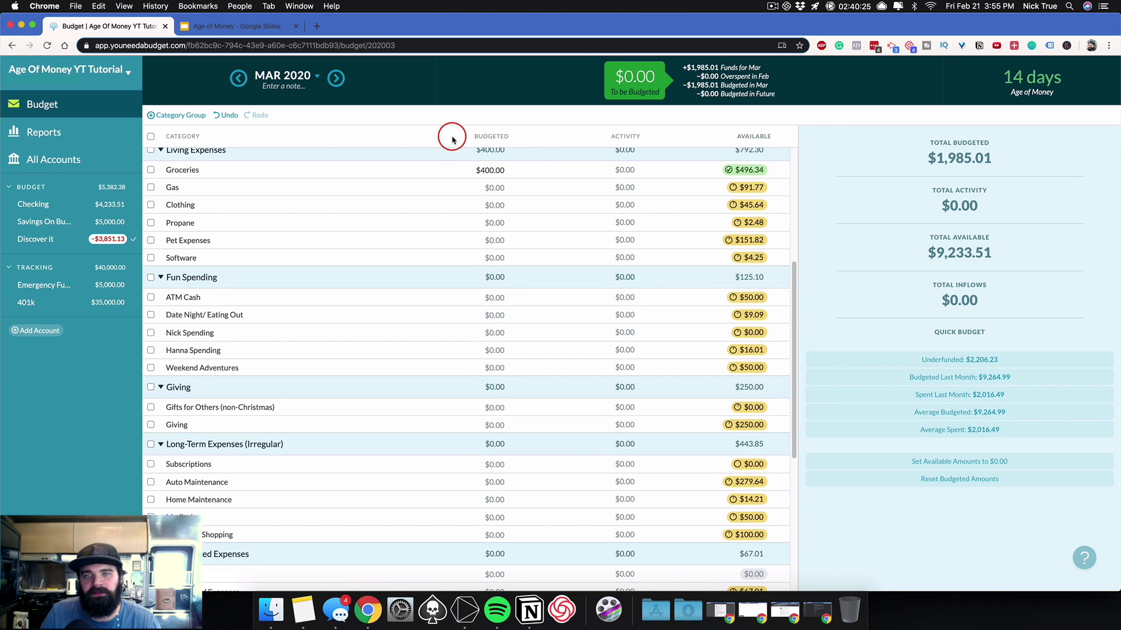